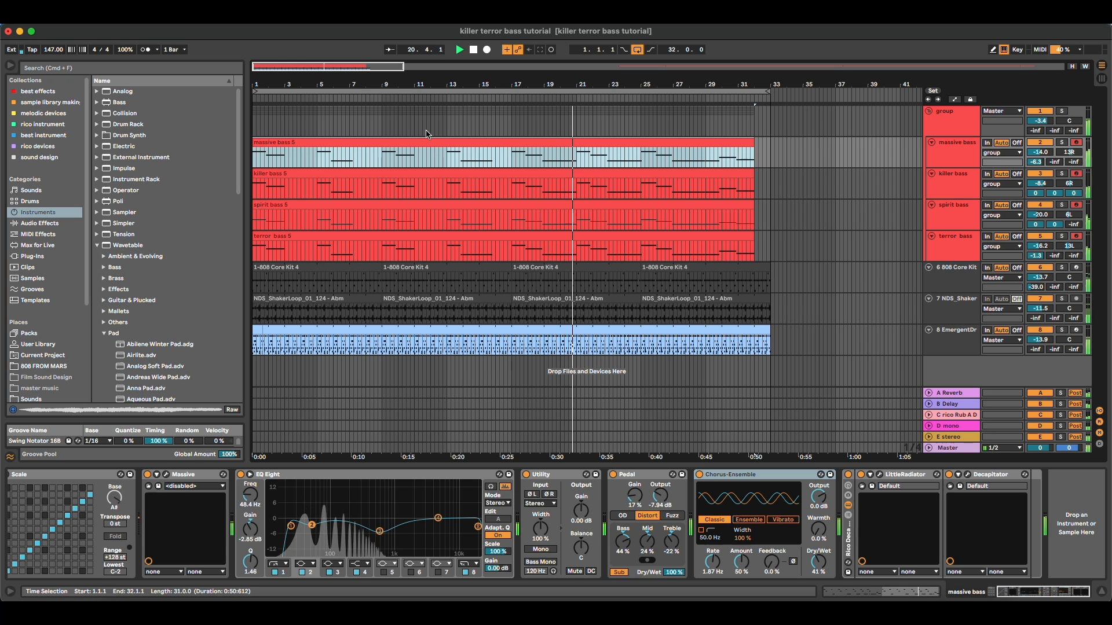
# Step: Stop playback and review the four bass tracks in Session view, finishing with the massive bass track selected
pyautogui.press('space')
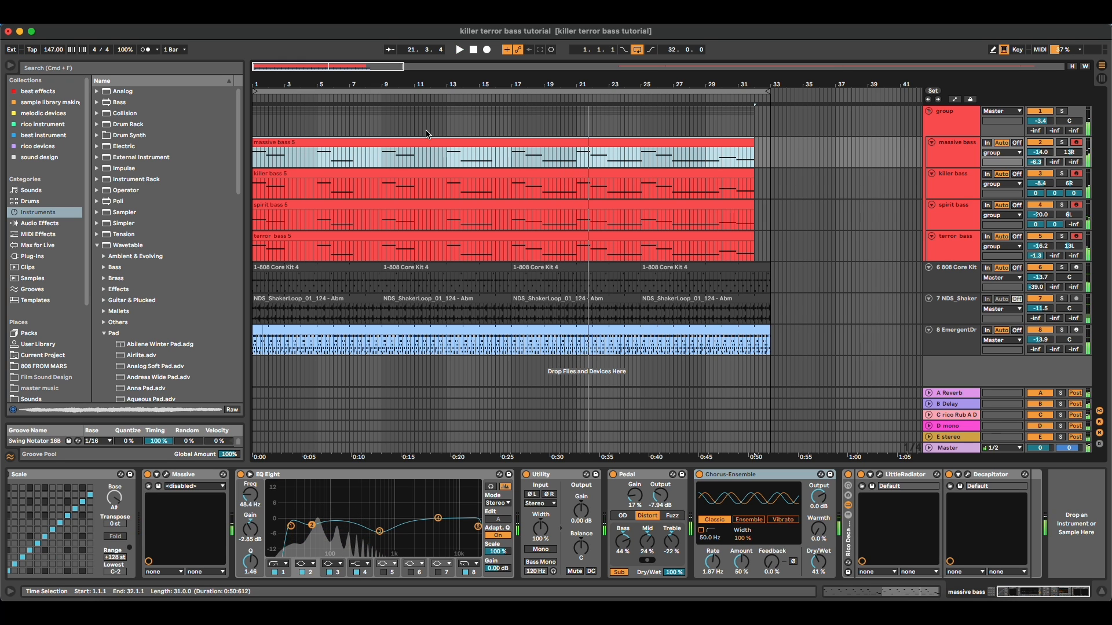
pyautogui.press('Tab')
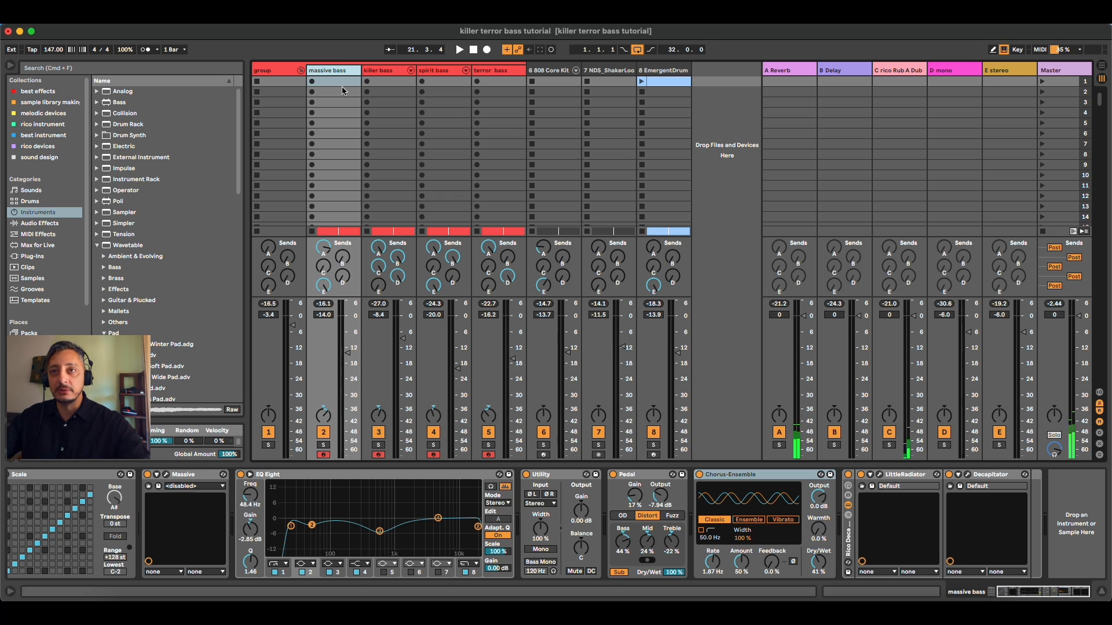
pyautogui.click(388, 74)
pyautogui.click(439, 72)
pyautogui.click(493, 71)
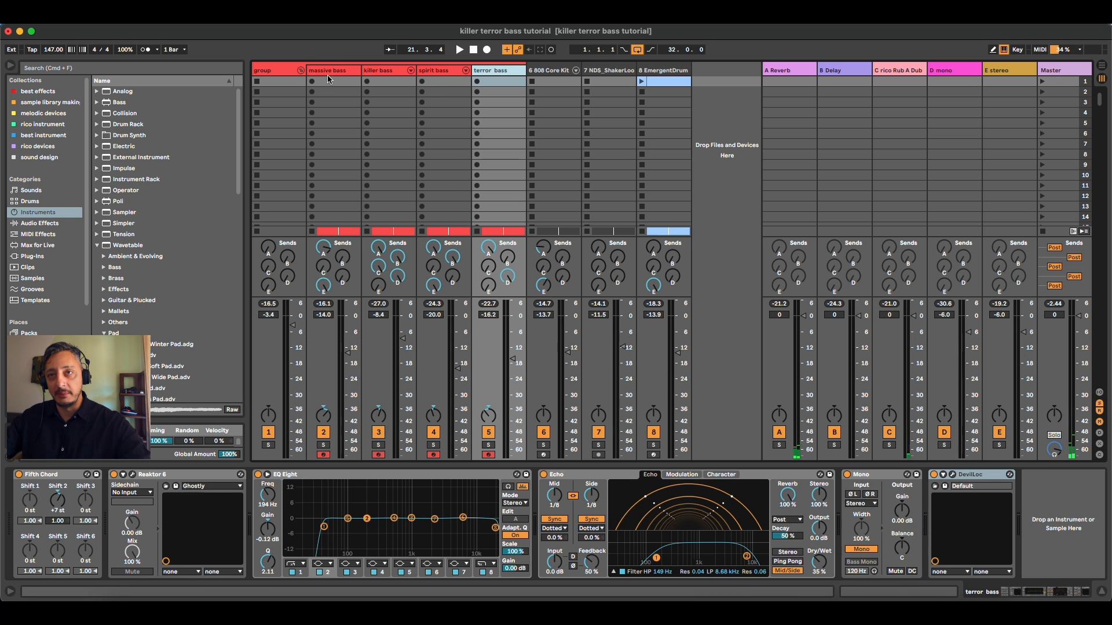
pyautogui.click(326, 72)
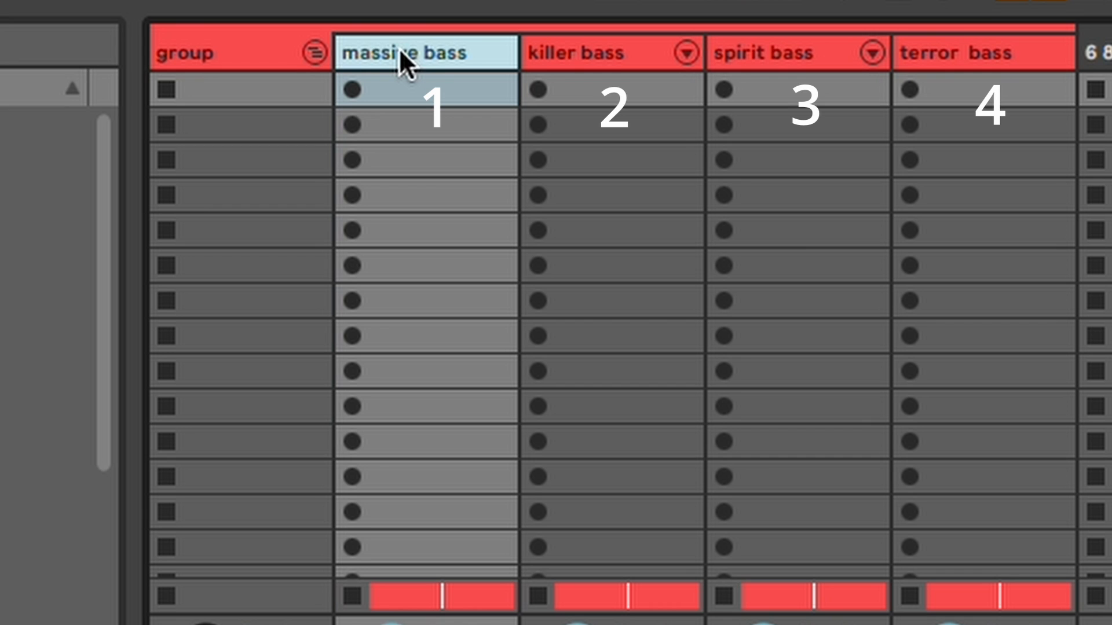
pyautogui.click(603, 48)
pyautogui.click(415, 47)
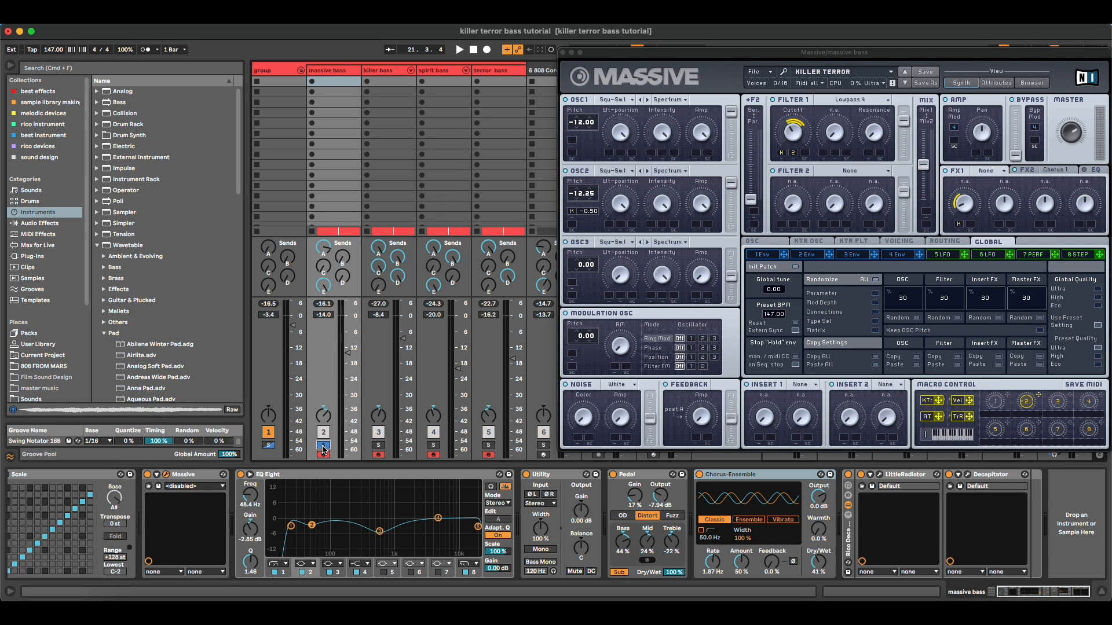
# Step: Examine the Massive synth's Filter 1 cutoff on the massive bass track, then close its plug-in window
pyautogui.moveTo(711, 56); pyautogui.dragTo(689, 54)
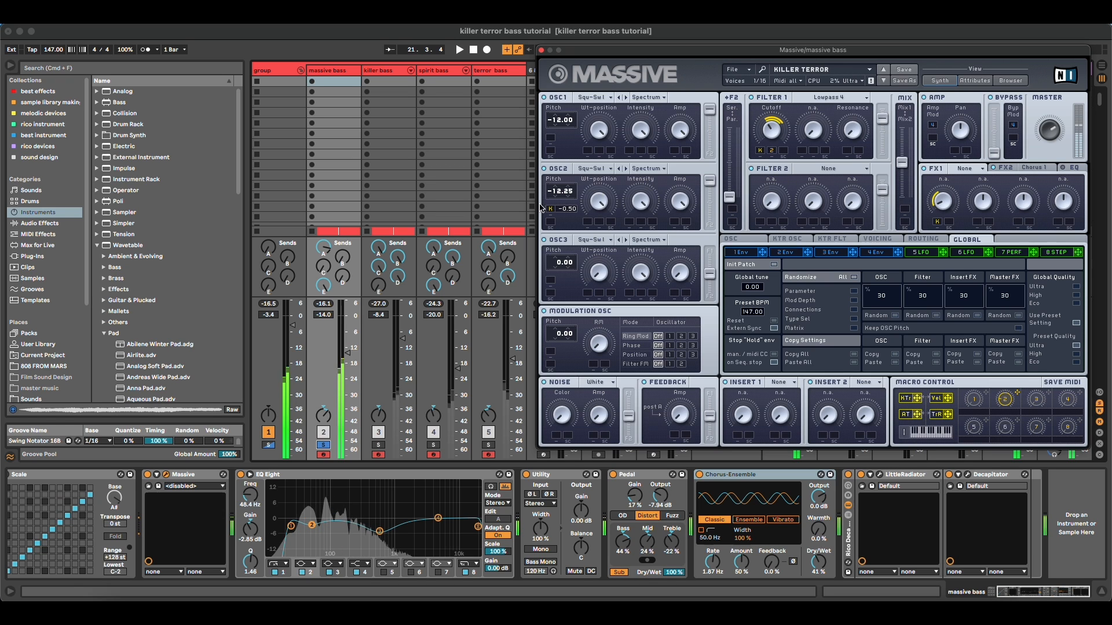
pyautogui.click(330, 251)
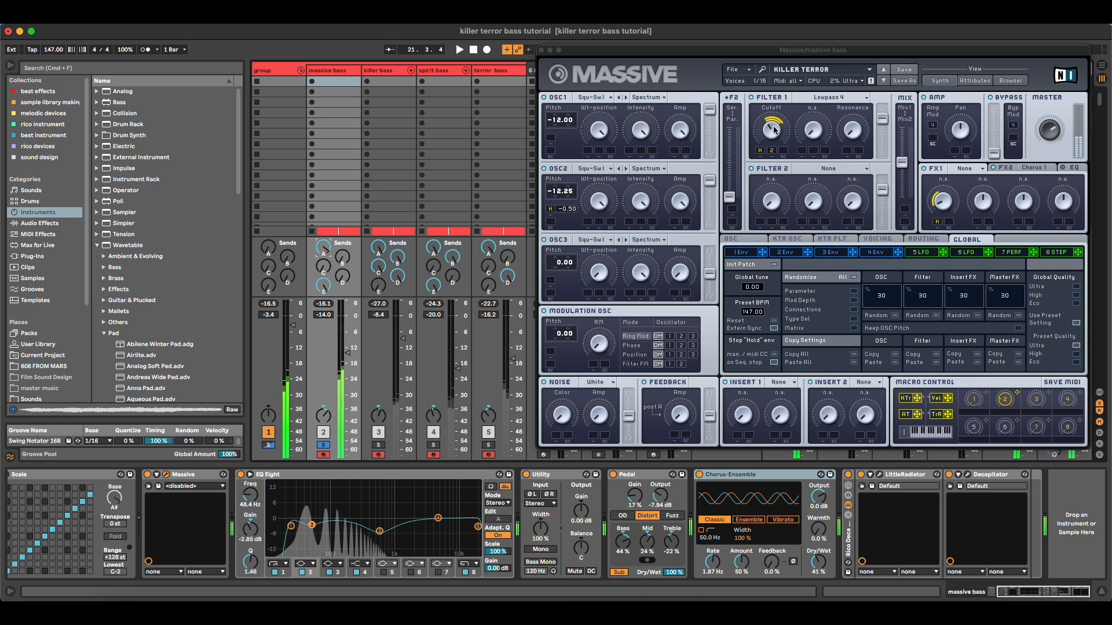
pyautogui.click(772, 102)
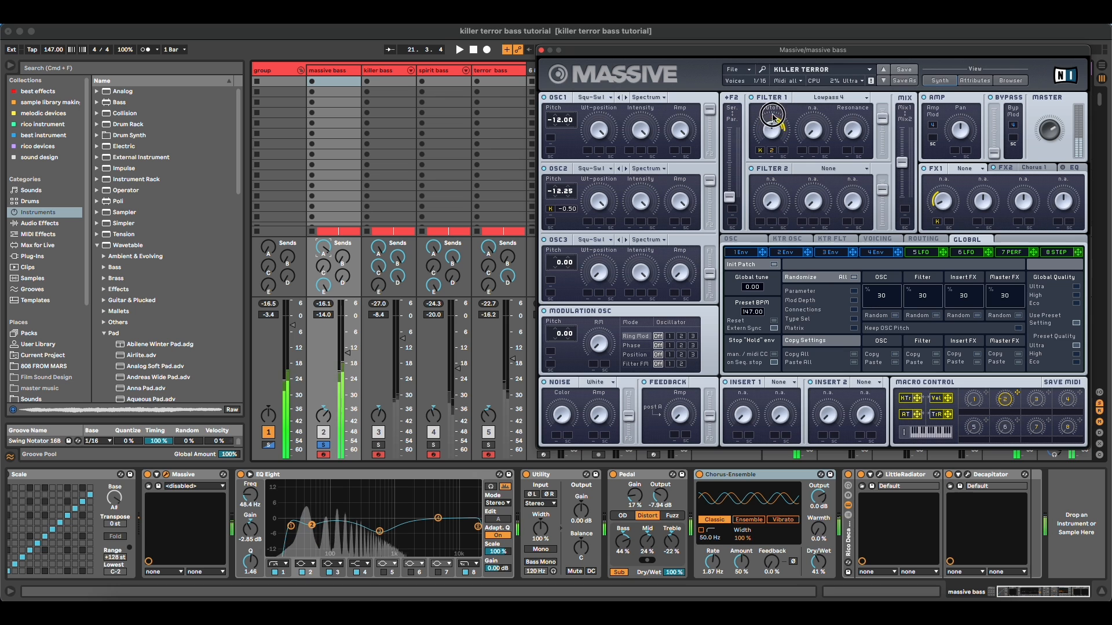
pyautogui.click(542, 50)
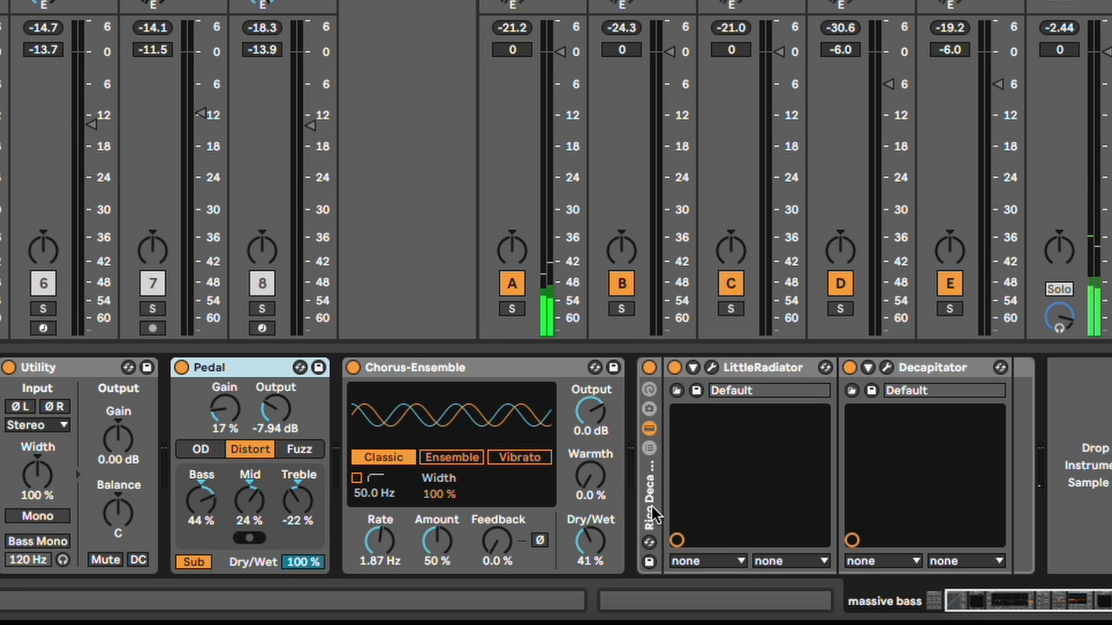
# Step: Deactivate Pedal, Chorus-Ensemble and the Rico Deca rack on massive bass, then reactivate only Pedal
pyautogui.click(849, 547)
pyautogui.press('0')
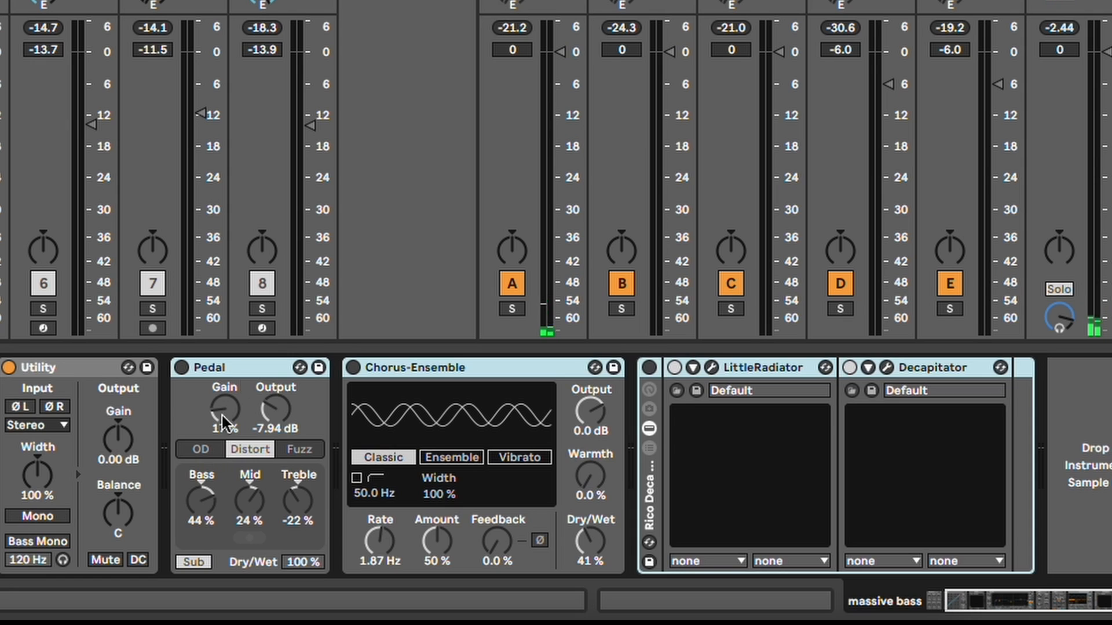
pyautogui.click(244, 370)
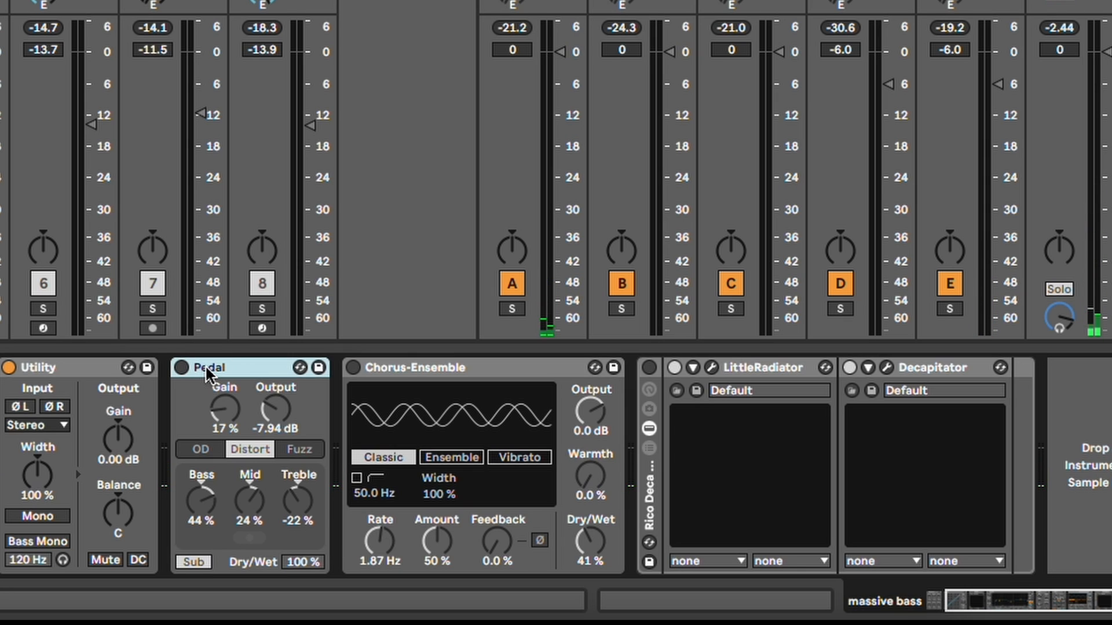
pyautogui.click(183, 367)
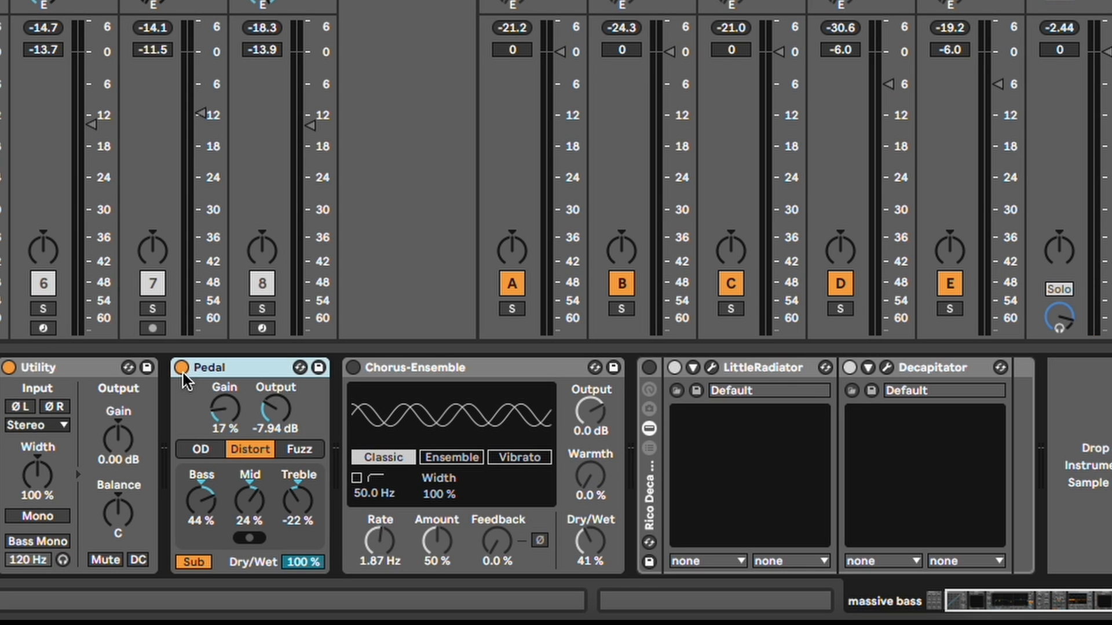
# Step: Compare the massive bass sound with Chorus-Ensemble on and off, leaving the device activated
pyautogui.press('space')
pyautogui.click(456, 371)
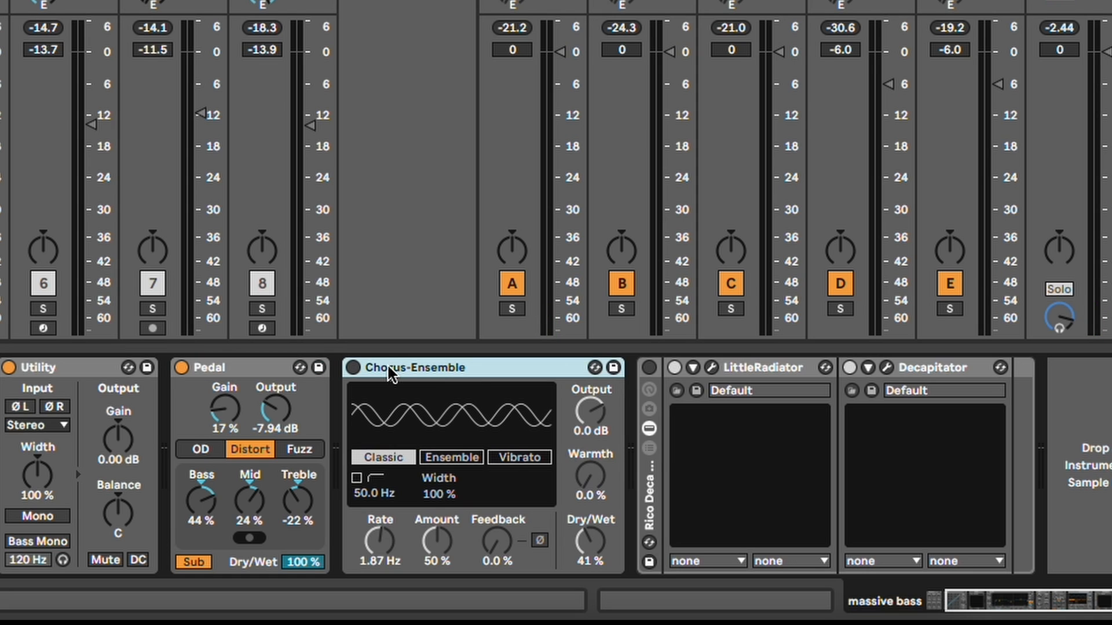
pyautogui.press('space')
pyautogui.press('0')
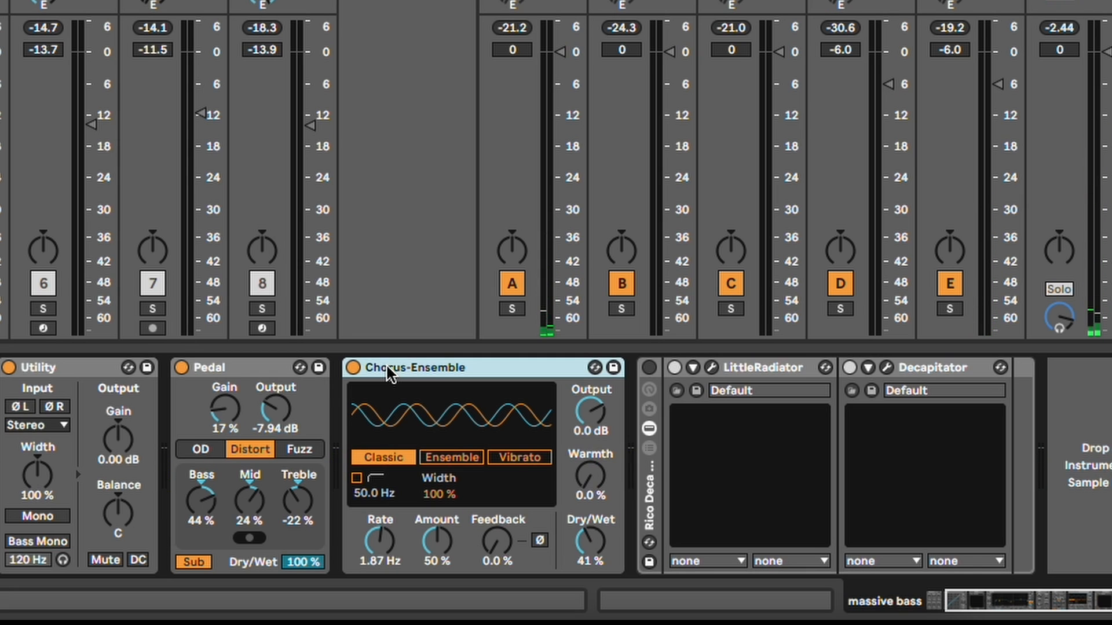
pyautogui.press('0')
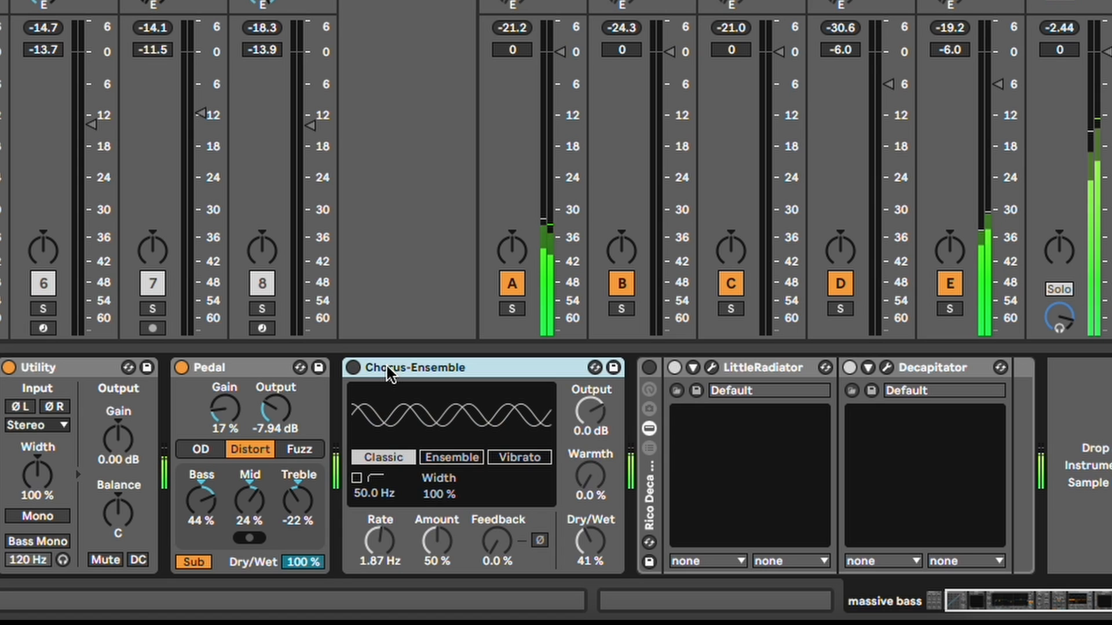
pyautogui.press('0')
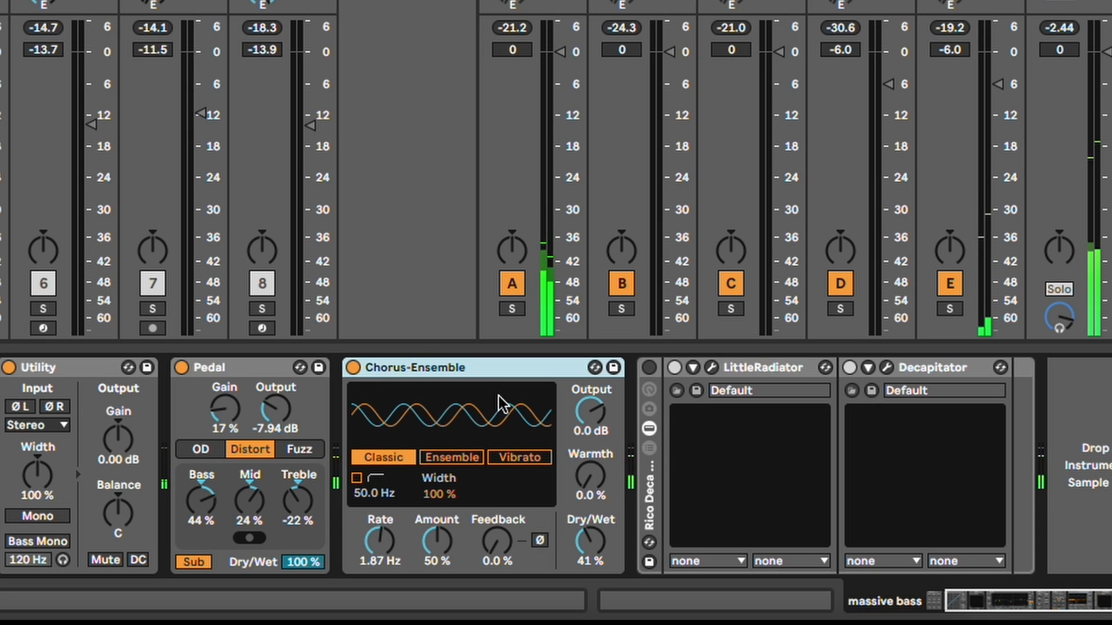
# Step: Reactivate the Rico Deca rack and display the LittleRadiator and Decapitator plug-in windows
pyautogui.click(644, 485)
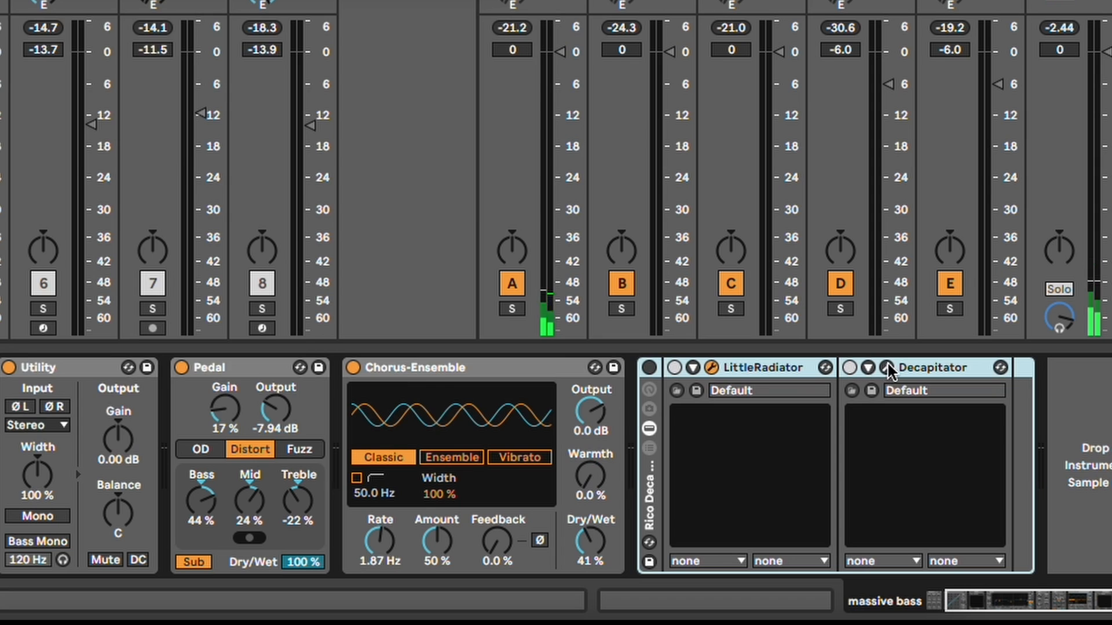
pyautogui.click(886, 368)
pyautogui.click(650, 367)
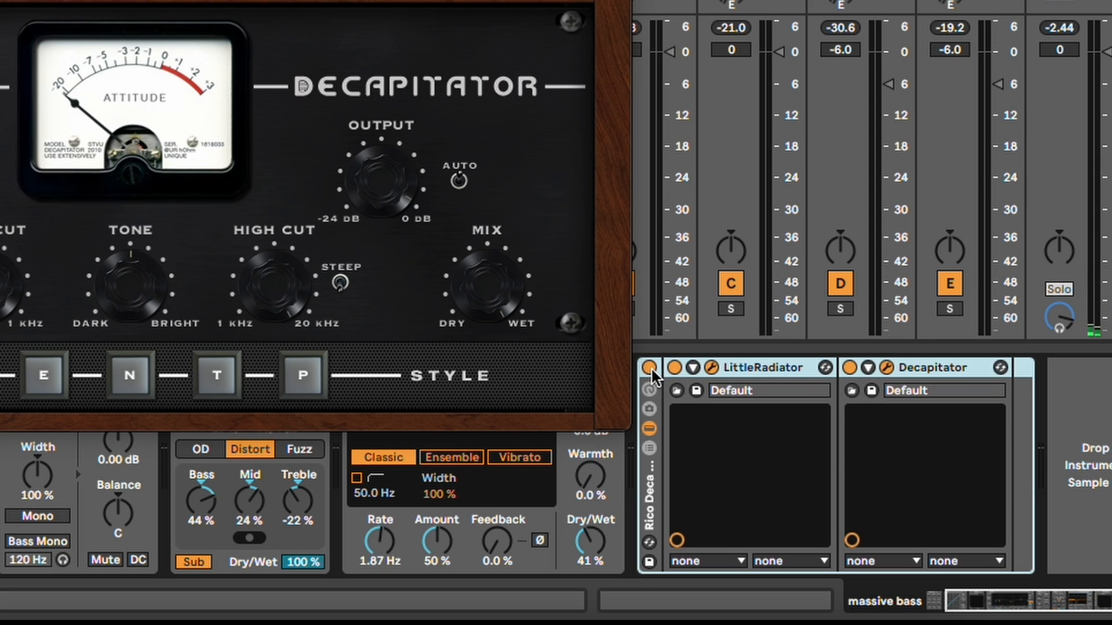
pyautogui.click(768, 369)
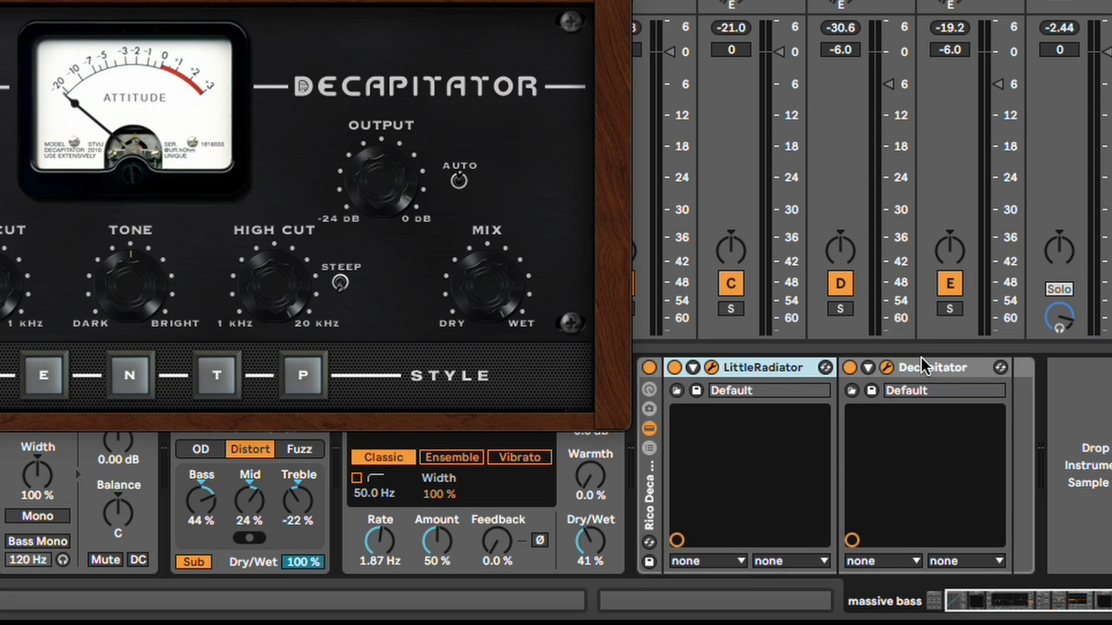
pyautogui.click(923, 360)
pyautogui.click(776, 371)
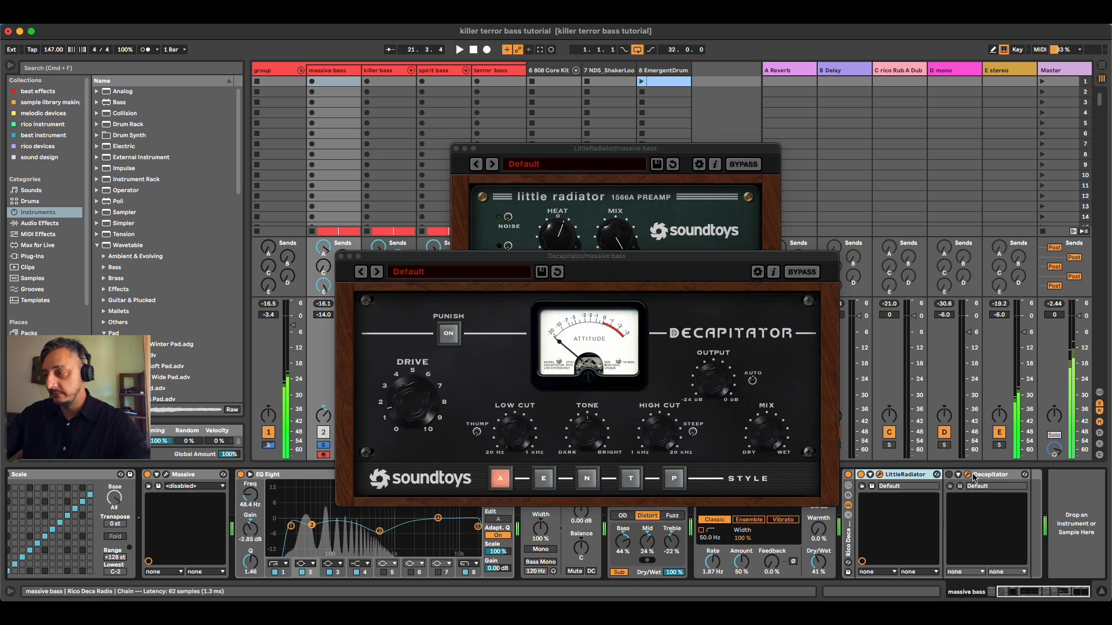
pyautogui.click(920, 371)
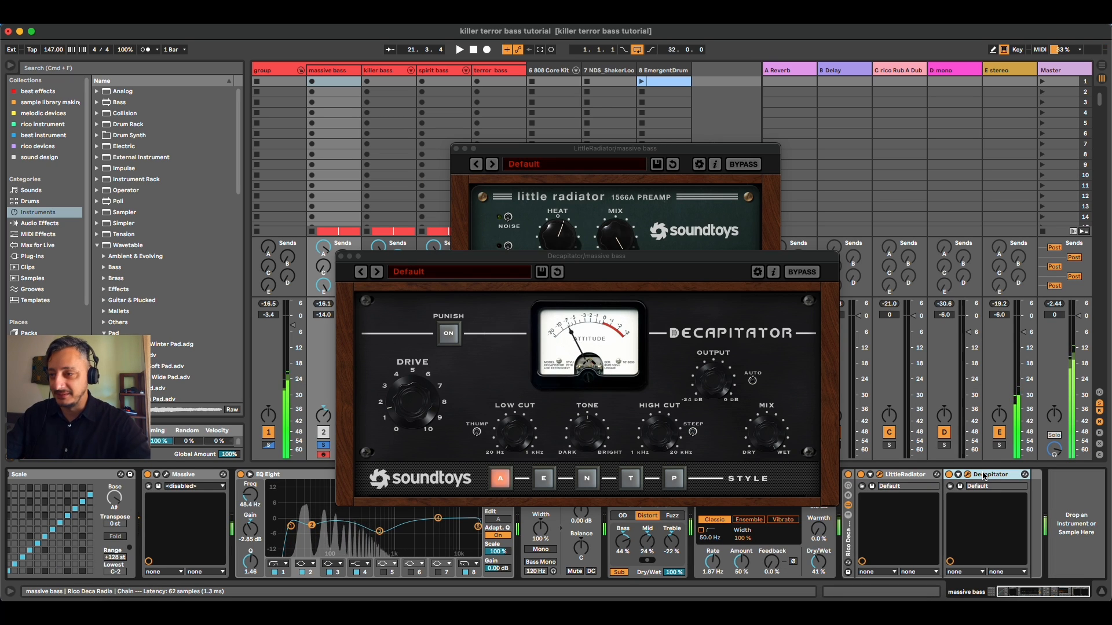
# Step: Move the Decapitator window to uncover Little Radiator, inspect both plug-ins and close their windows
pyautogui.click(676, 335)
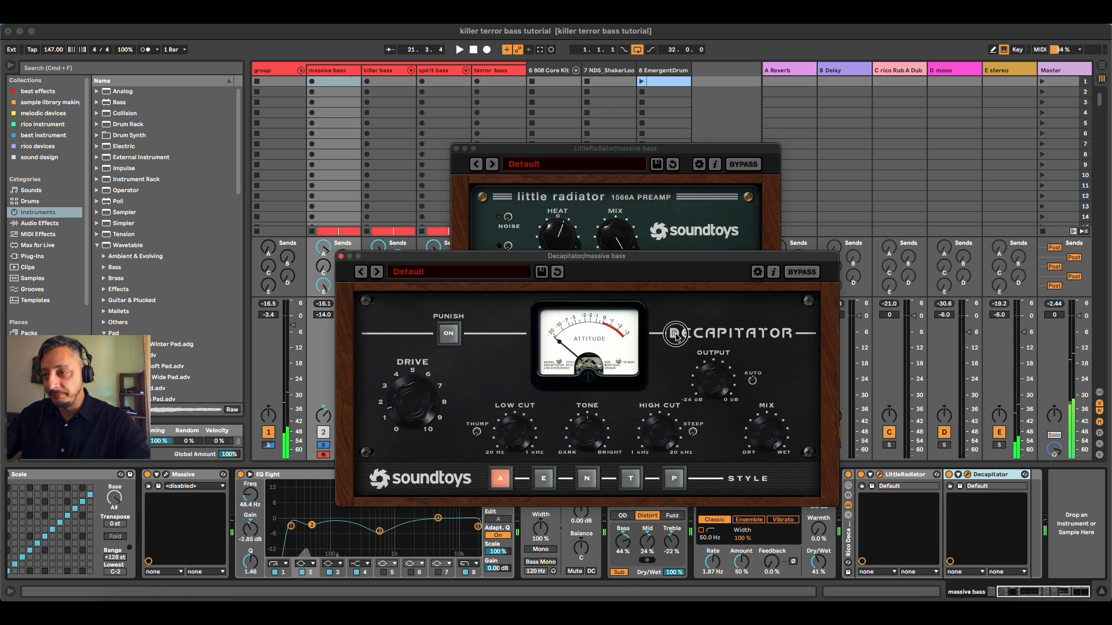
pyautogui.moveTo(631, 253); pyautogui.dragTo(664, 283)
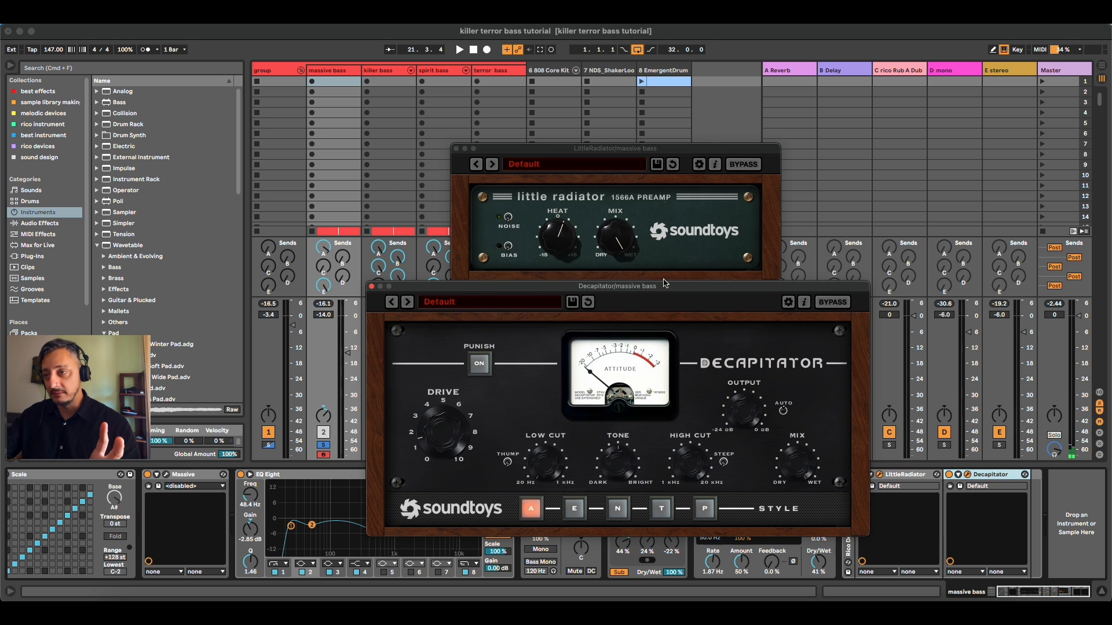
pyautogui.click(372, 286)
pyautogui.click(457, 149)
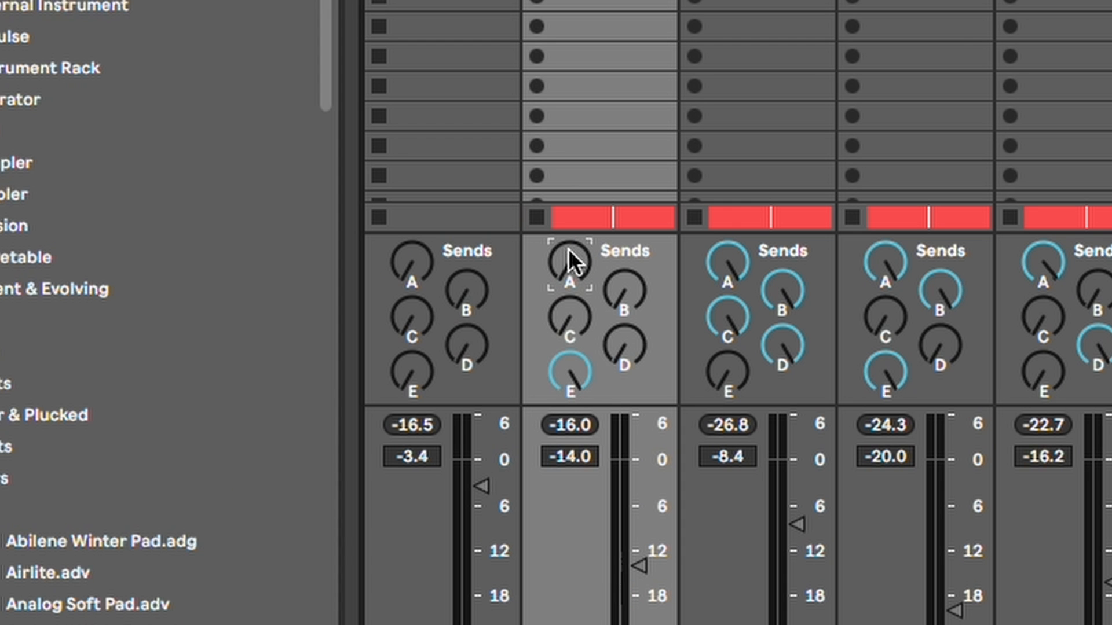
# Step: Set the massive bass track's A Reverb send to -2.2 dB, then solo and select the killer bass track
pyautogui.moveTo(568, 248); pyautogui.dragTo(568, 192)
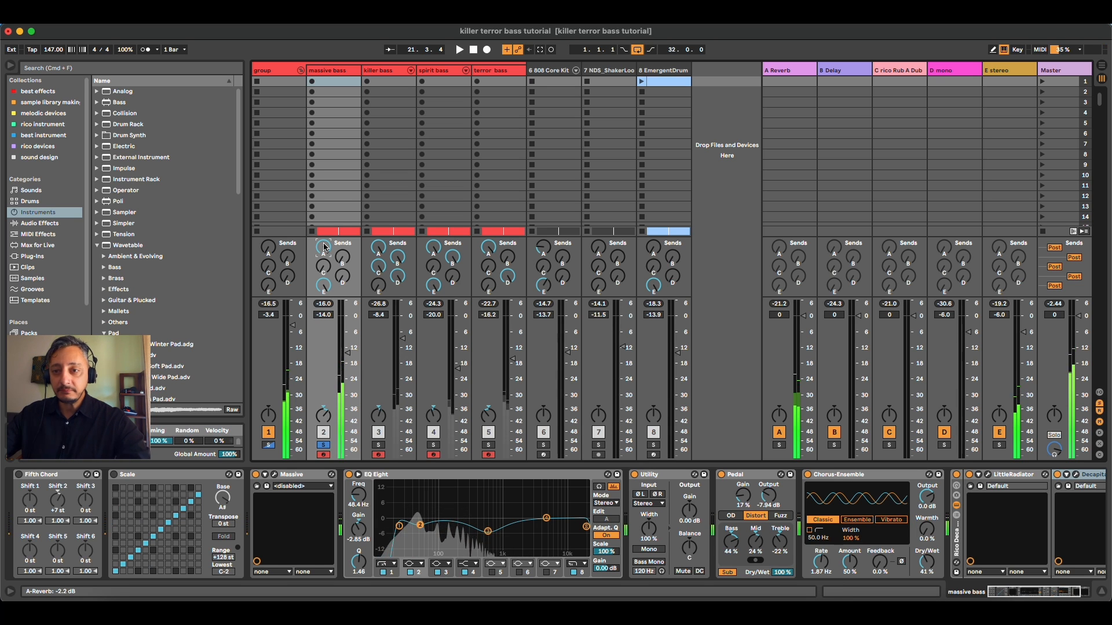
pyautogui.click(378, 445)
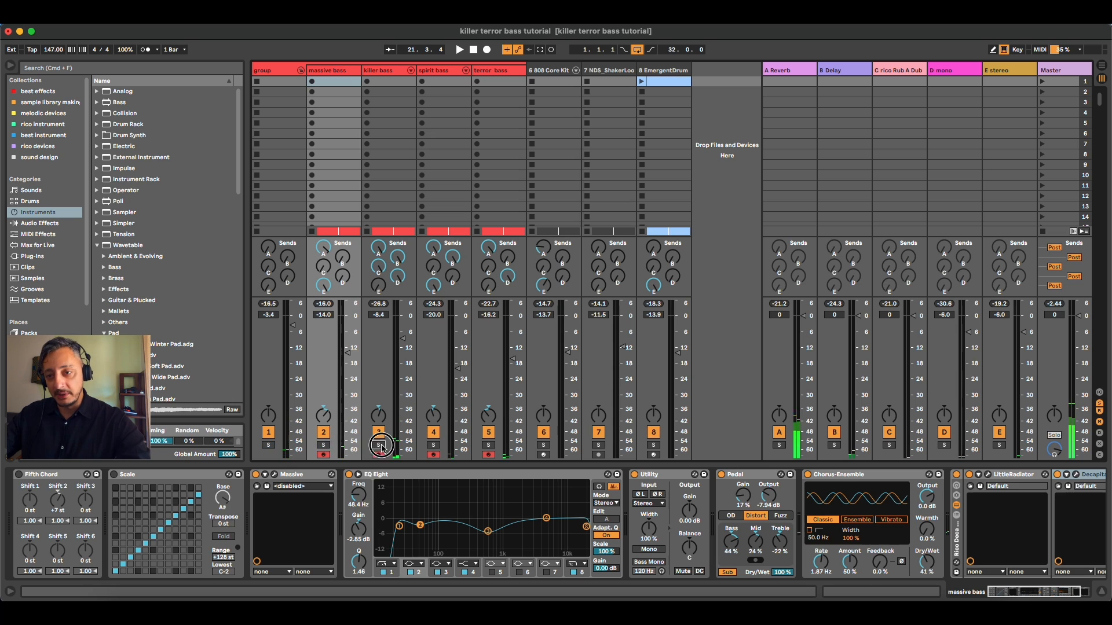
pyautogui.click(379, 70)
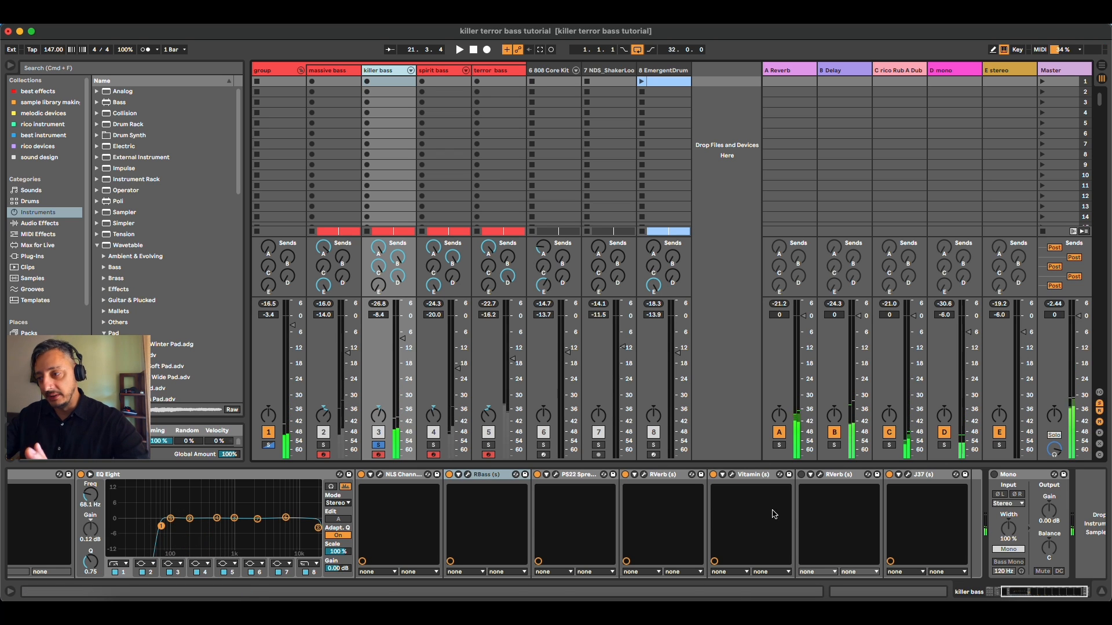
# Step: Delete the inactive RVerb between Vitamin and J37 on killer bass, and audition the sound an octave lower
pyautogui.click(843, 475)
pyautogui.press('Delete')
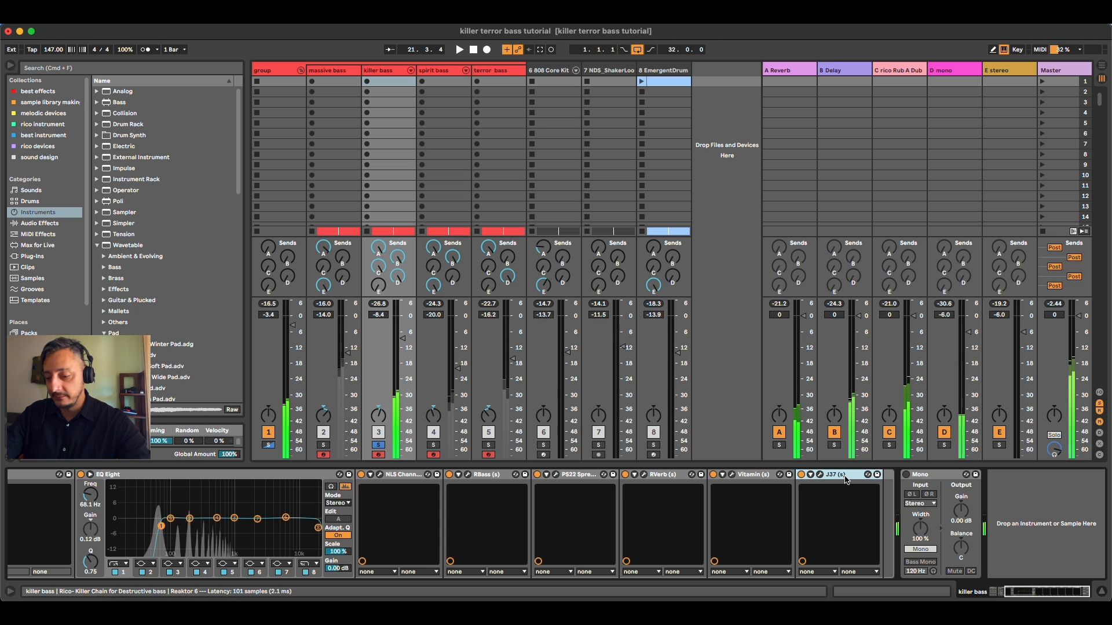
pyautogui.press('z')
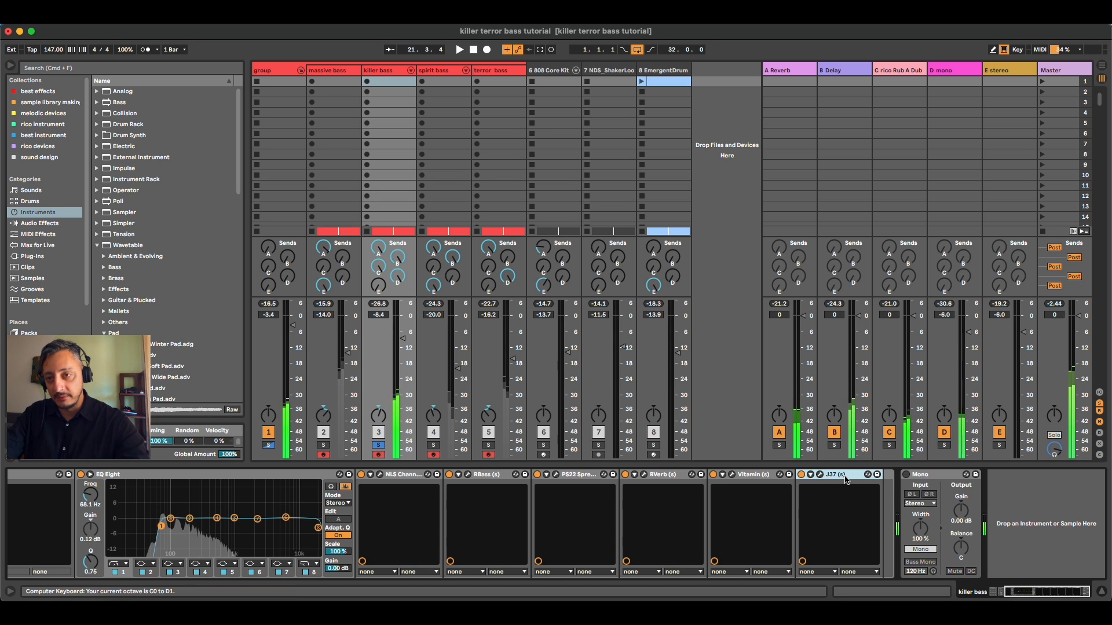
pyautogui.press('x')
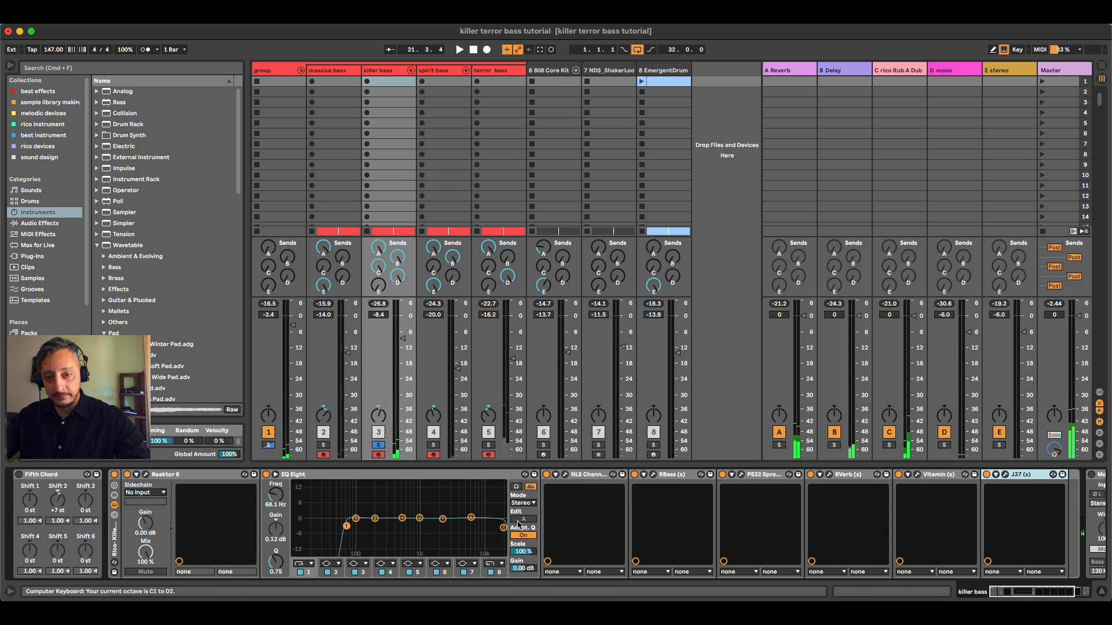
# Step: Open the Reaktor 6 Monark instrument on killer bass and deactivate the effects from NLS Channel through J37
pyautogui.hscroll(-5, 186, 476)
pyautogui.click(145, 475)
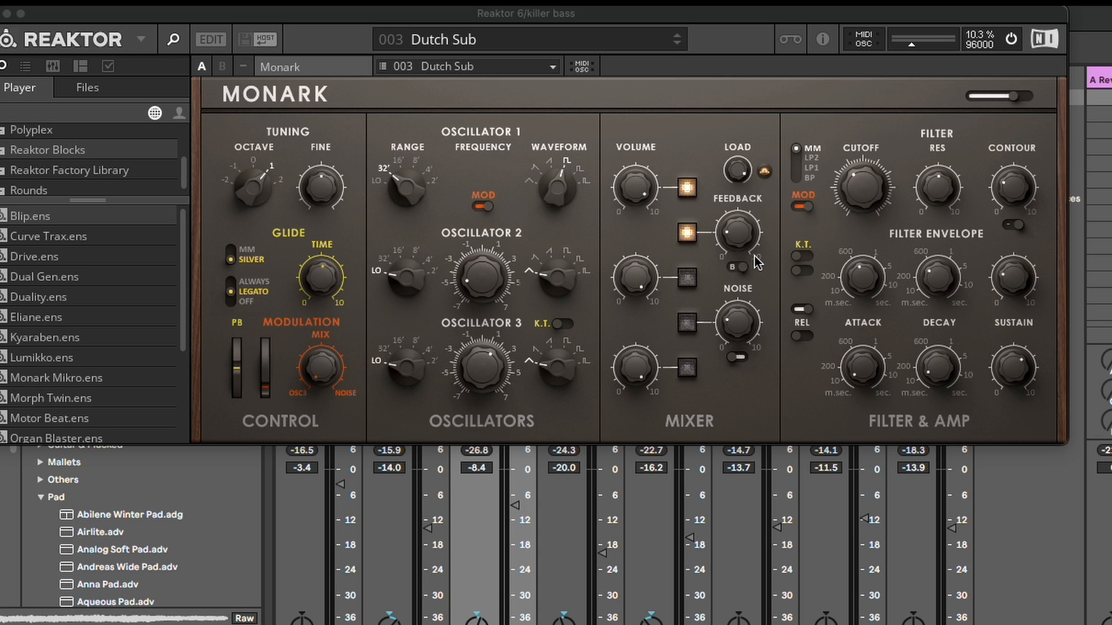
pyautogui.press('space')
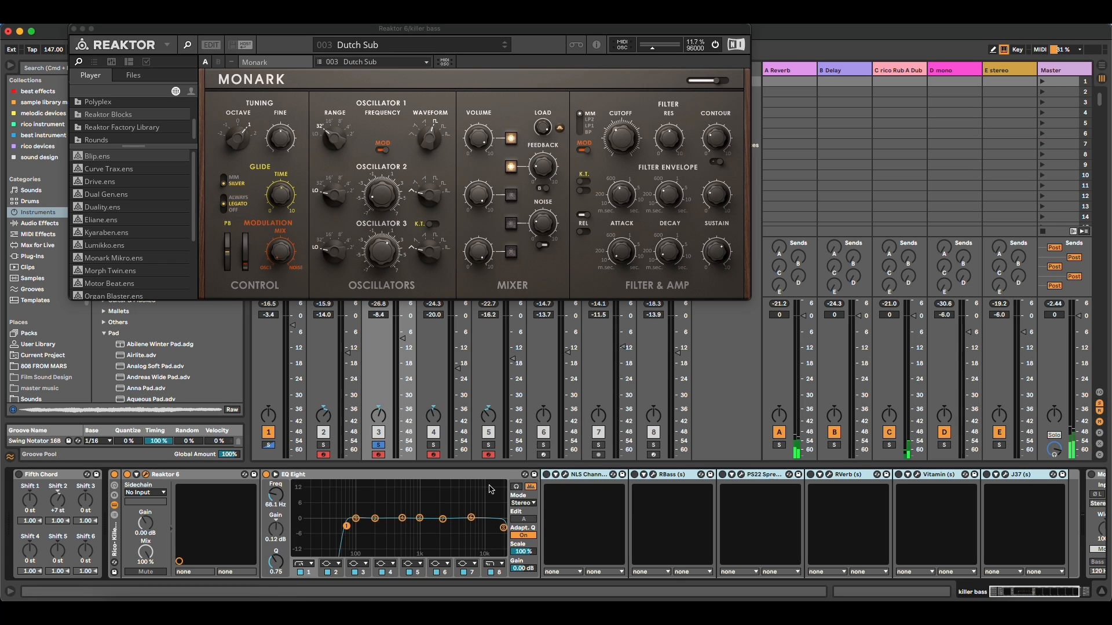
# Step: Open the NLS Channel plug-in window and reactivate the NLS Channel and RBass effects on killer bass
pyautogui.click(583, 476)
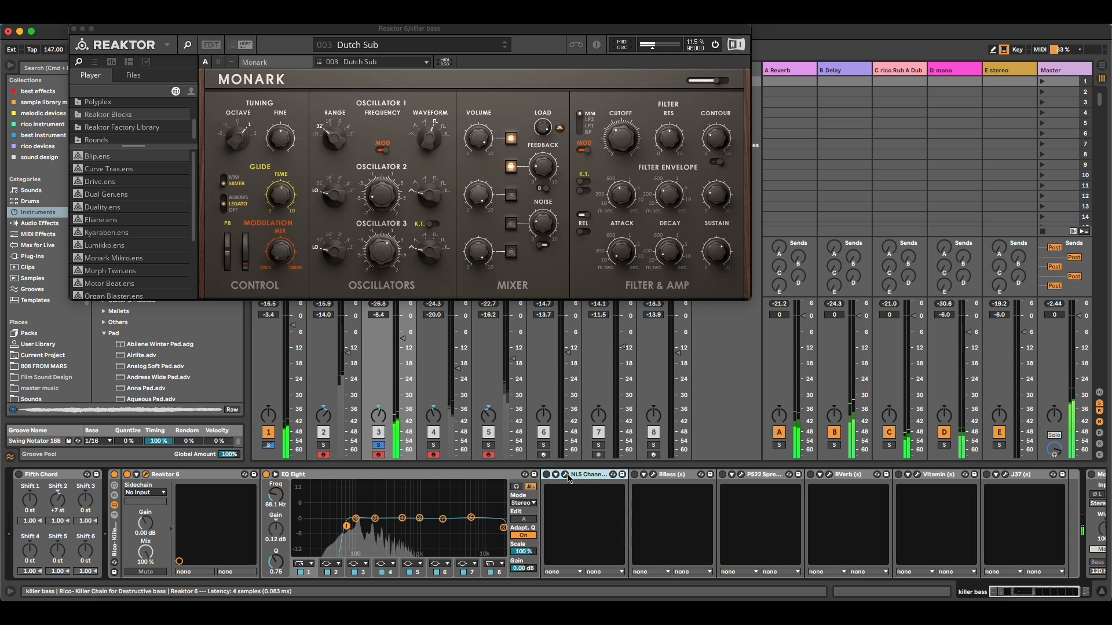
pyautogui.click(565, 476)
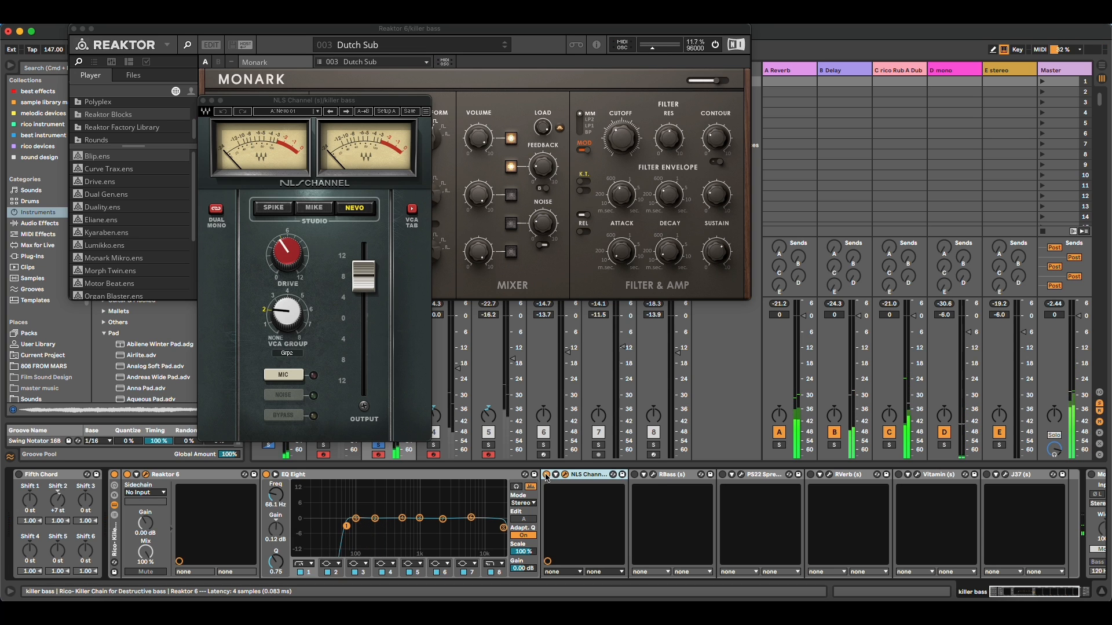
pyautogui.click(634, 476)
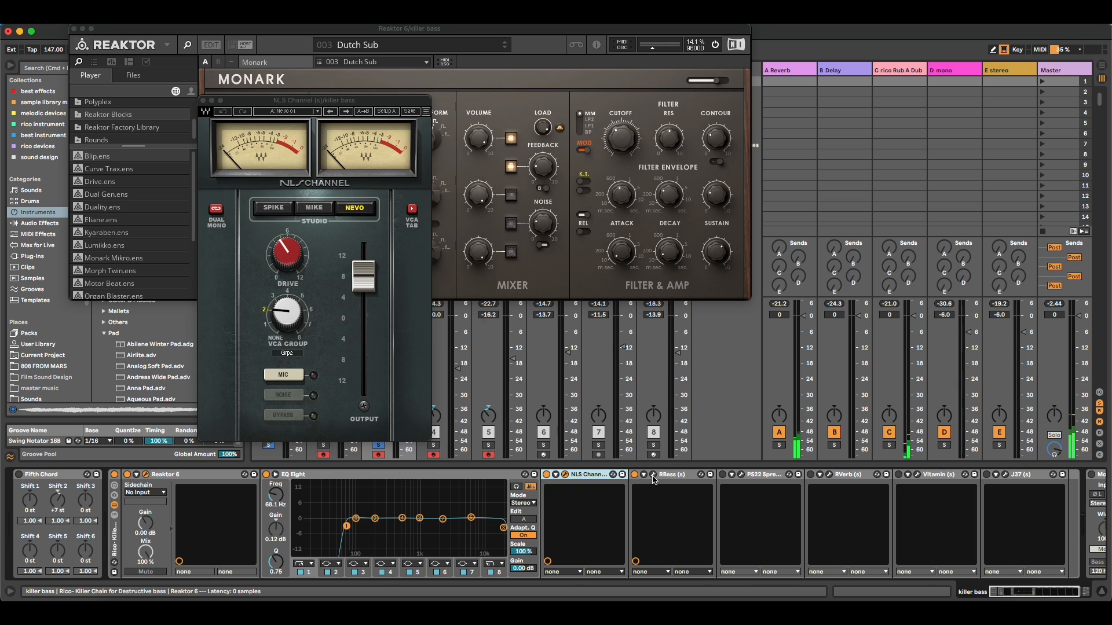
# Step: Open the RBass and PS22 Spread windows on killer bass, reactivating PS22 Spread and comparing the sound with it off and on
pyautogui.click(653, 476)
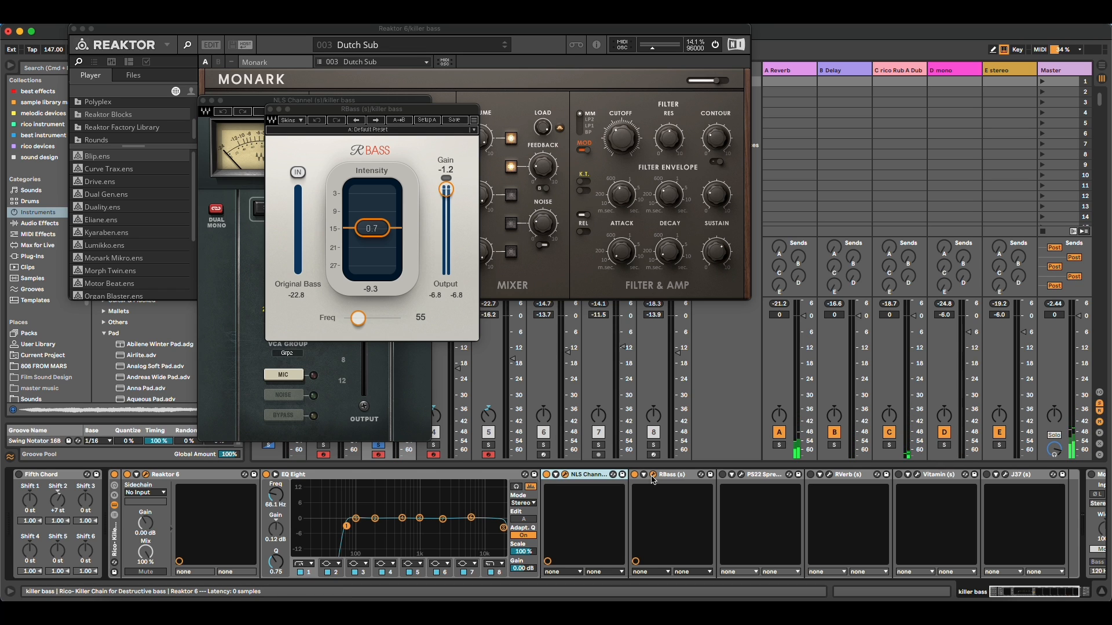
pyautogui.click(722, 474)
pyautogui.click(742, 475)
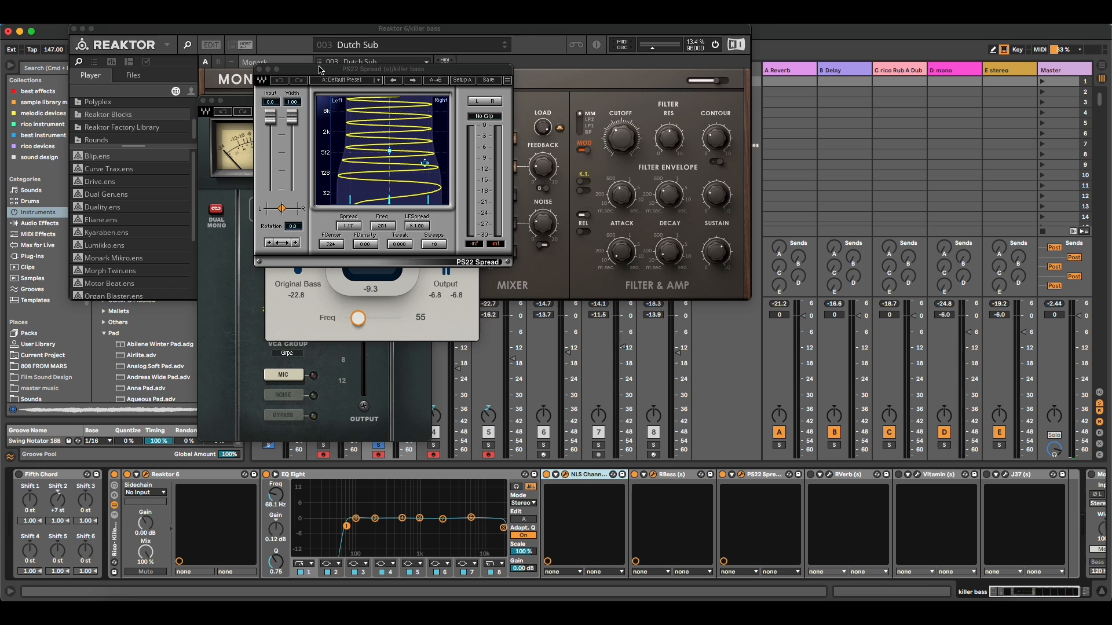
pyautogui.moveTo(319, 69); pyautogui.dragTo(327, 161)
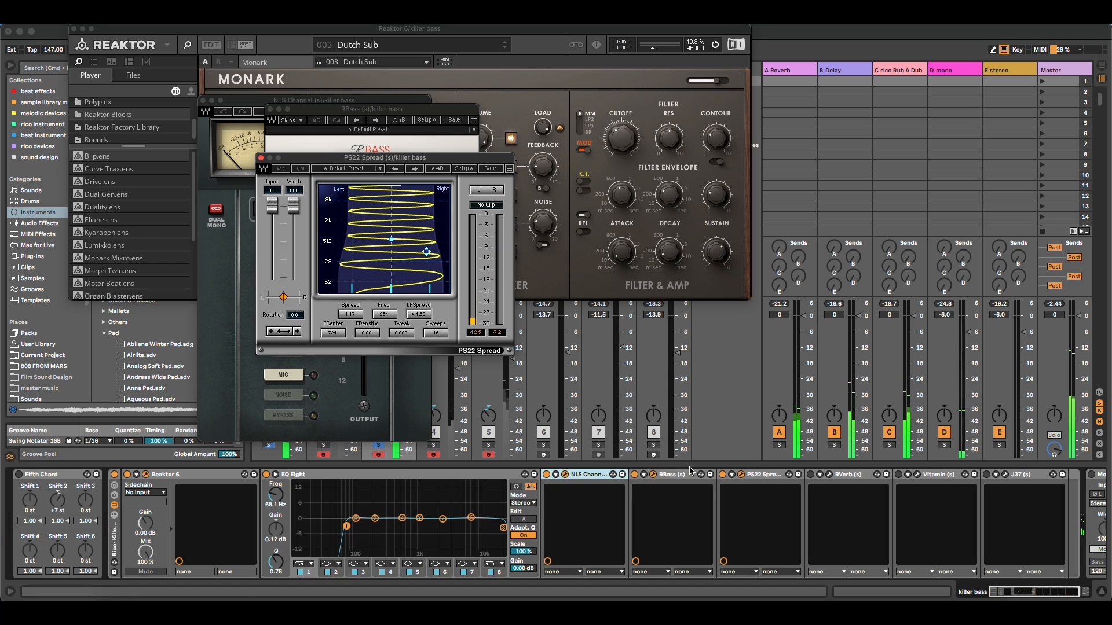
pyautogui.click(722, 481)
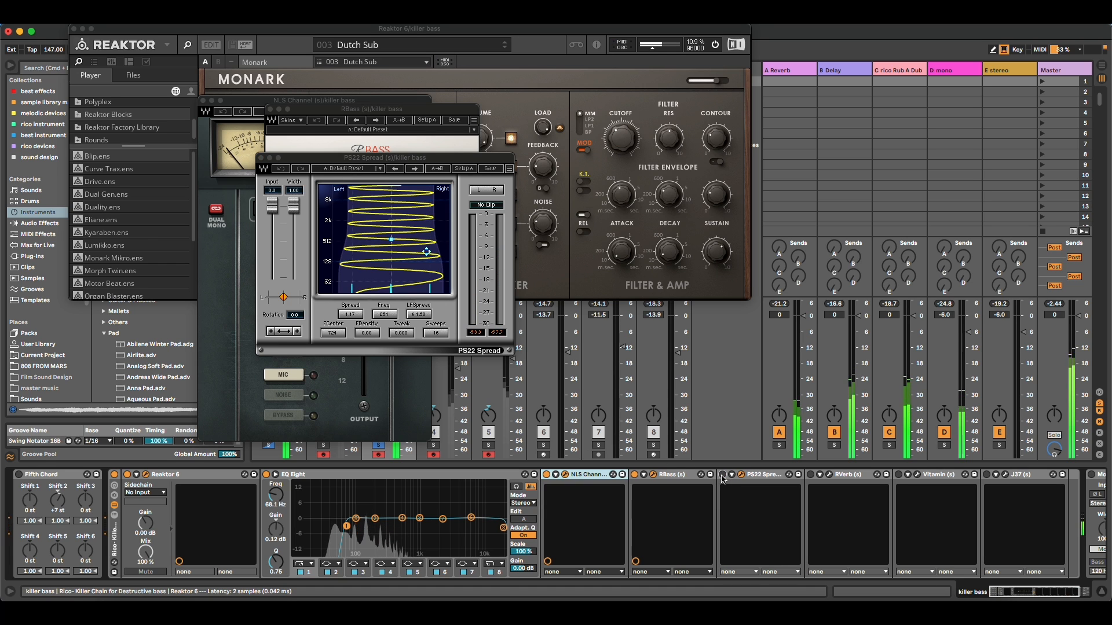
pyautogui.click(722, 475)
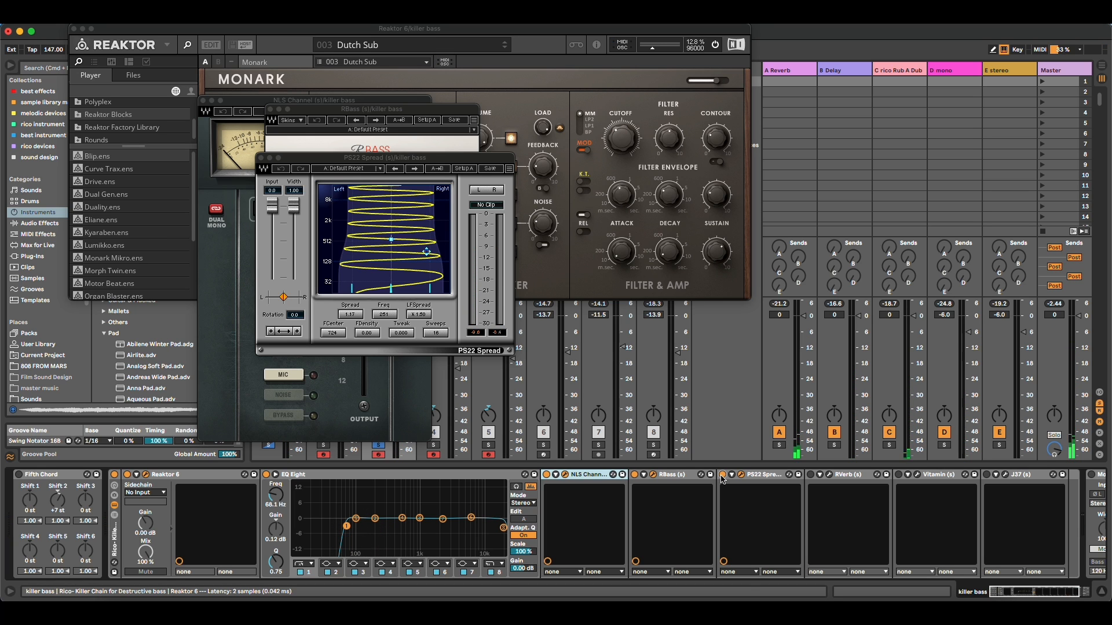
# Step: Reactivate the RVerb and Vitamin effects on killer bass and open their plug-in windows
pyautogui.click(811, 474)
pyautogui.click(831, 476)
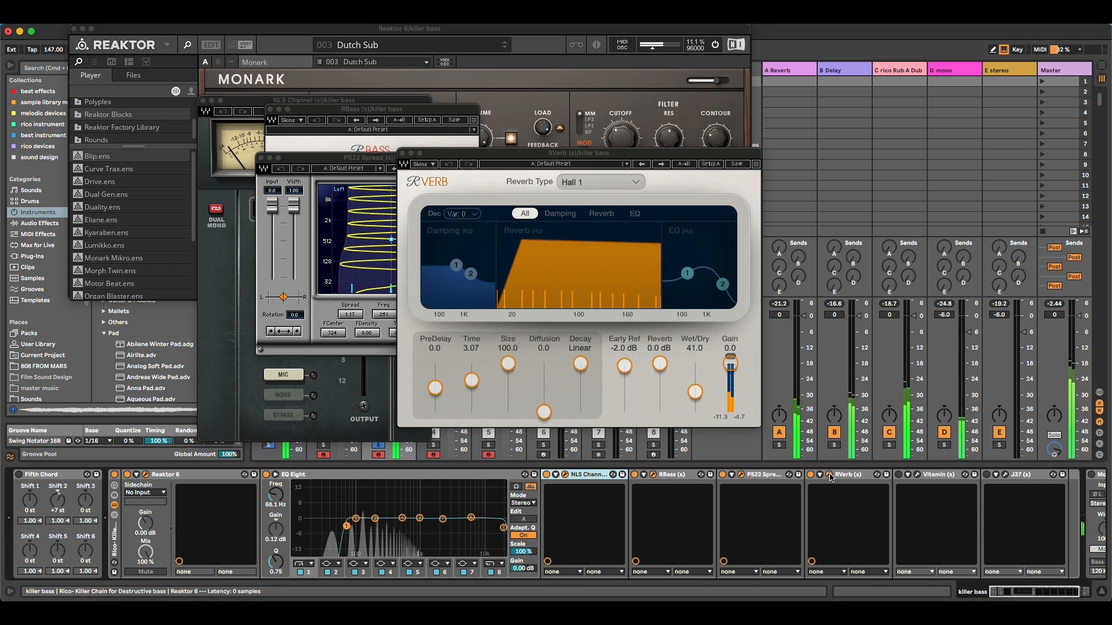
pyautogui.click(917, 475)
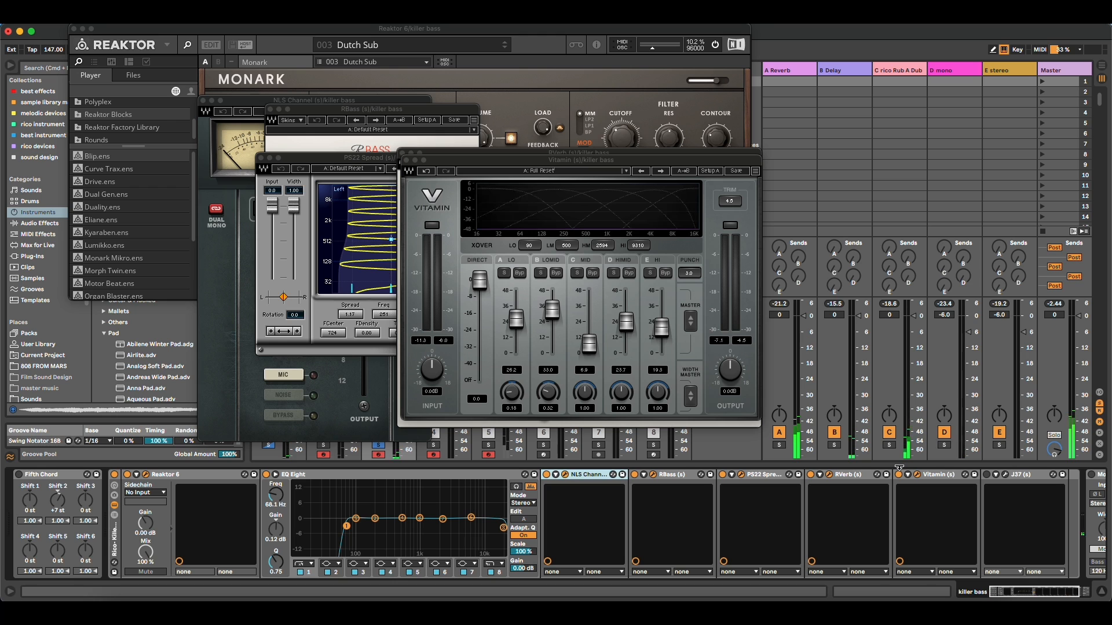
# Step: Examine Vitamin's Lo, LoMid and Mid band levels while auditioning killer bass
pyautogui.click(516, 319)
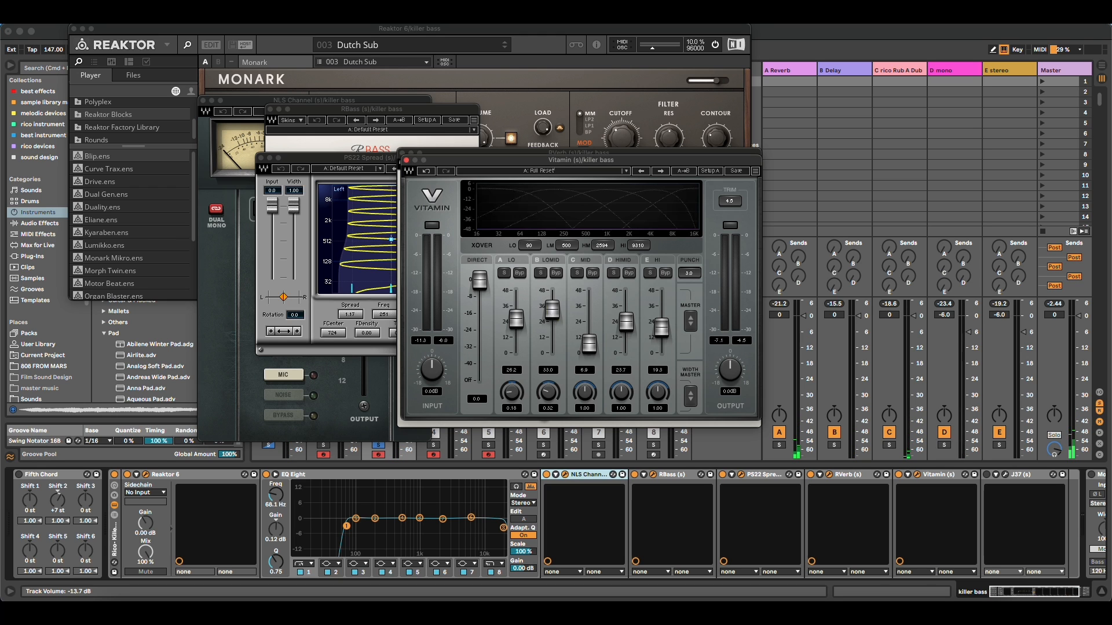
pyautogui.click(589, 341)
pyautogui.click(553, 311)
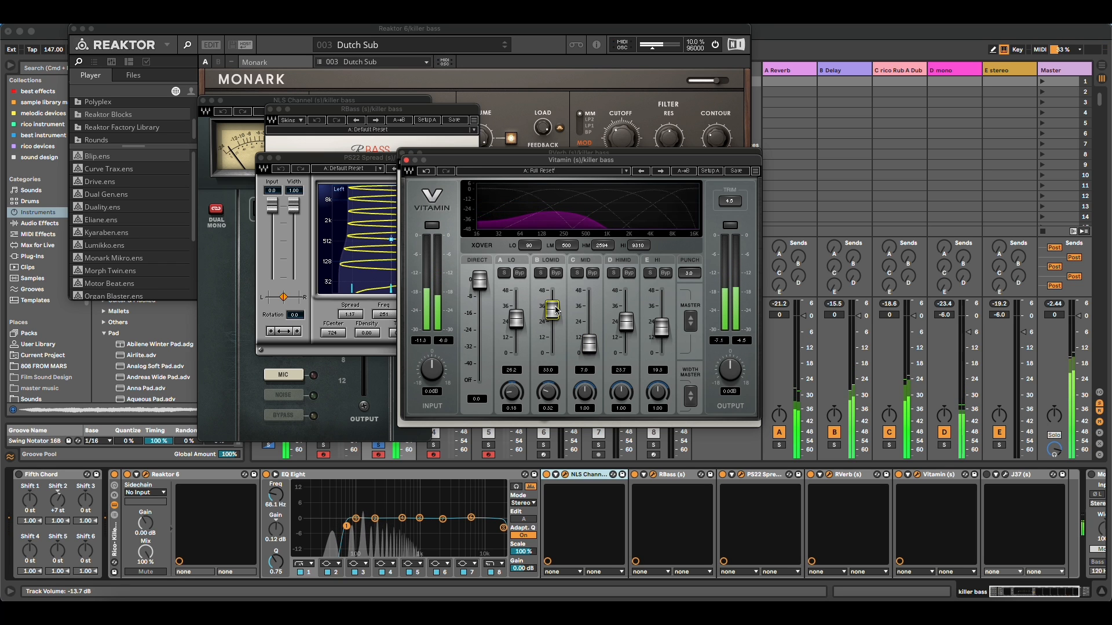
pyautogui.click(516, 319)
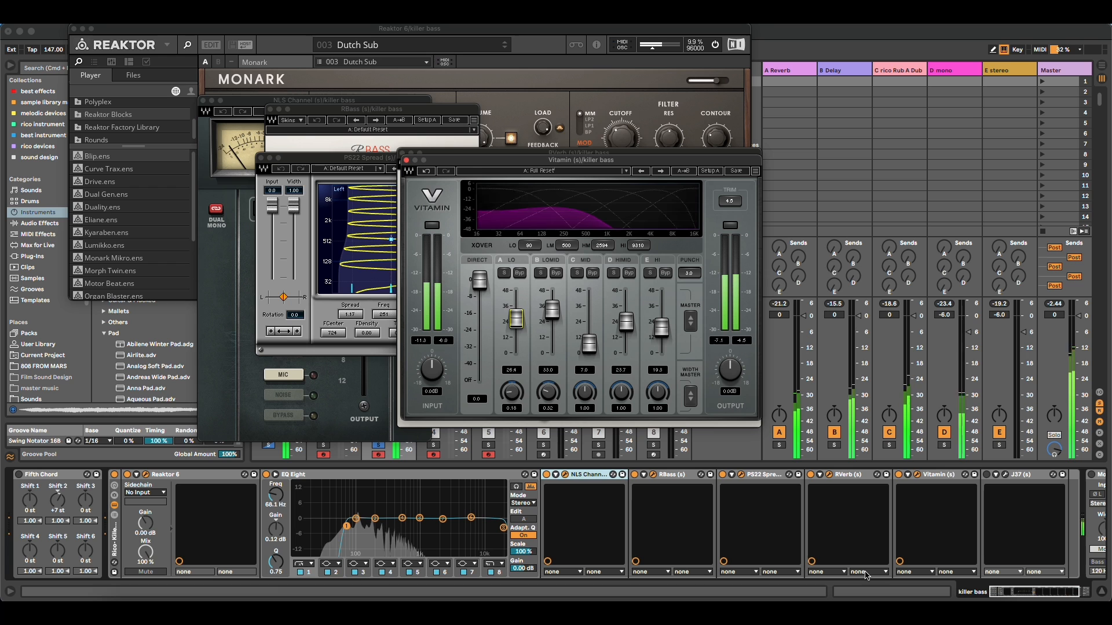
# Step: Open the J37 window and reactivate J37 on killer bass, and close the plug-in windows after auditioning
pyautogui.click(993, 475)
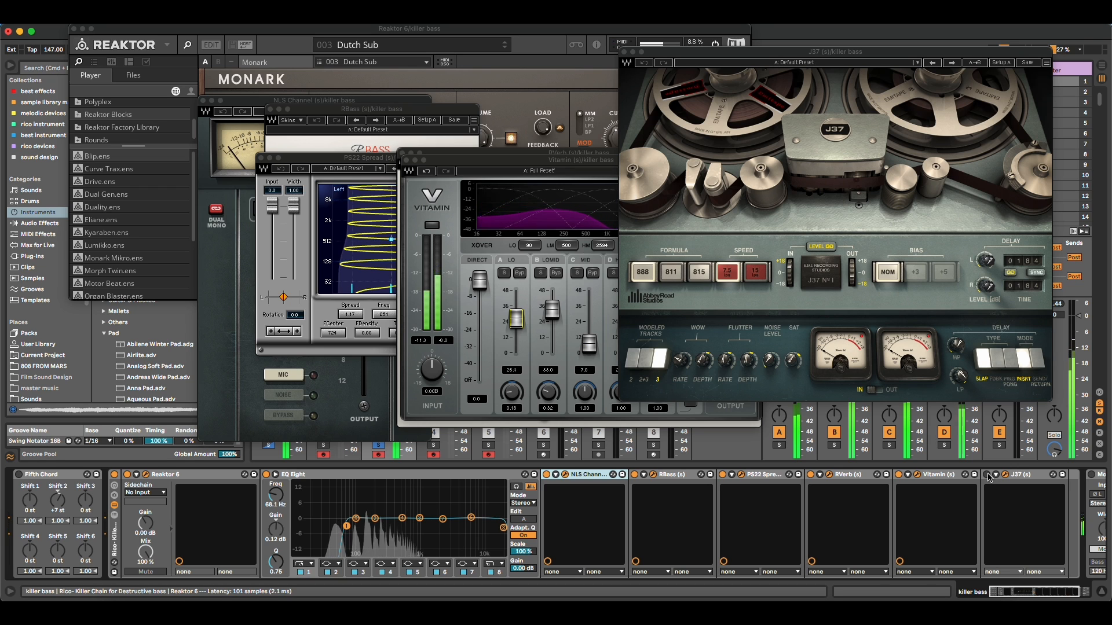
pyautogui.click(987, 475)
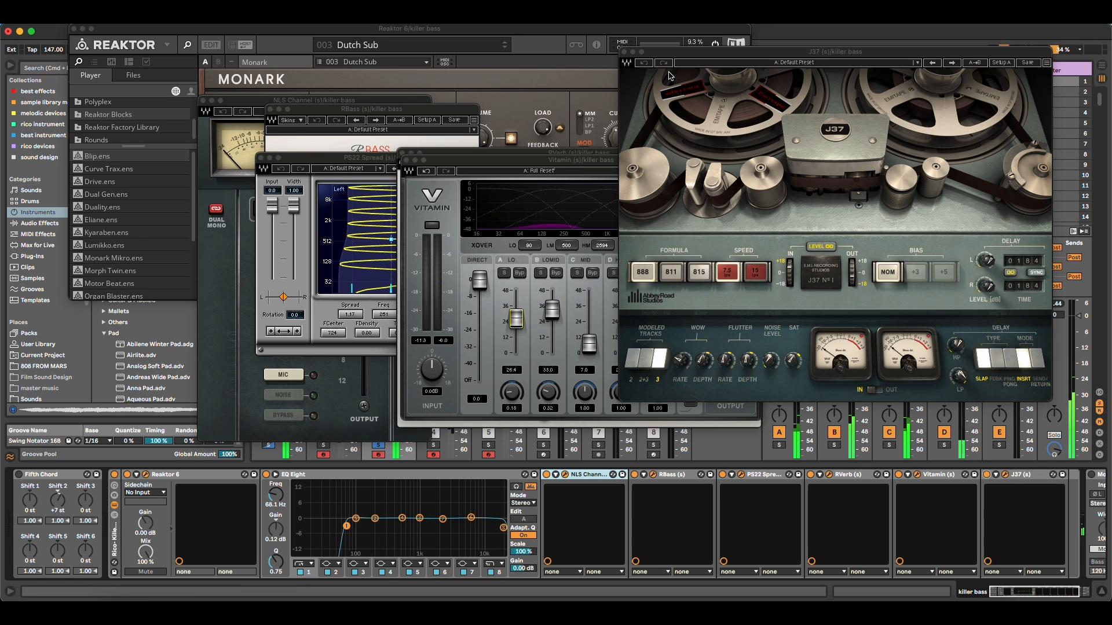
pyautogui.click(624, 54)
pyautogui.click(406, 160)
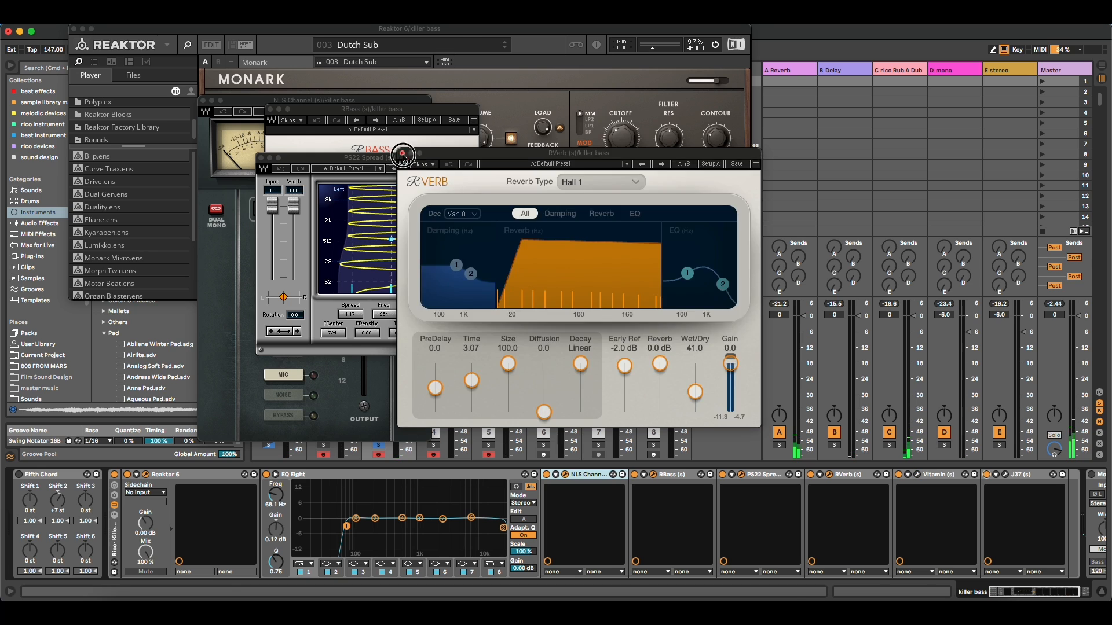
pyautogui.click(396, 151)
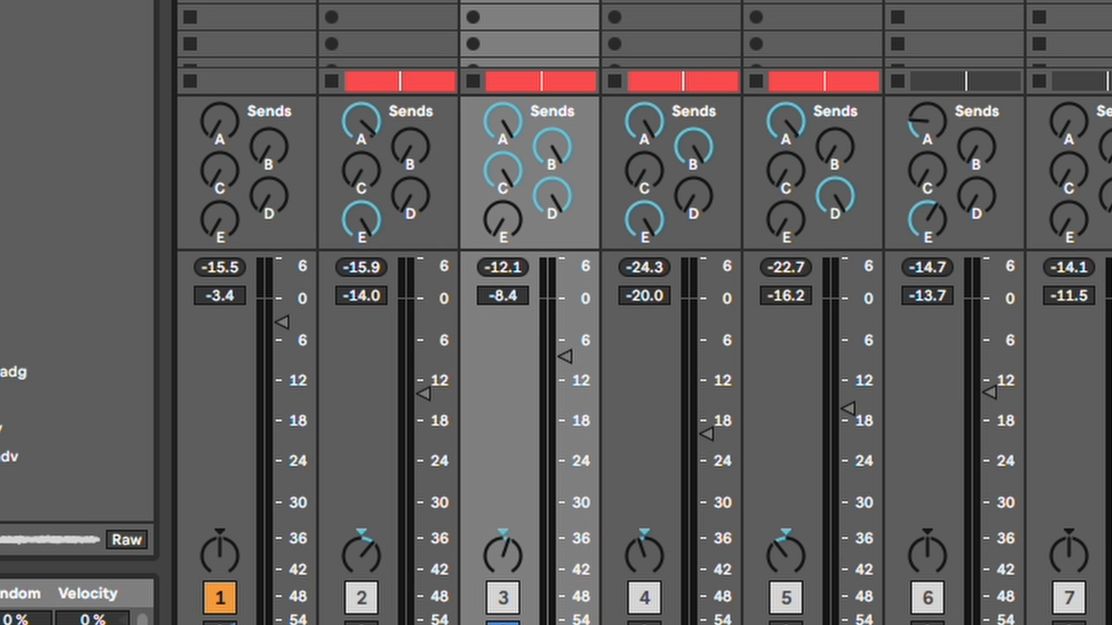
# Step: Lower the A Reverb send on killer bass slightly and audition the track with its C and D sends
pyautogui.click(502, 123)
pyautogui.moveTo(503, 123); pyautogui.dragTo(503, 133)
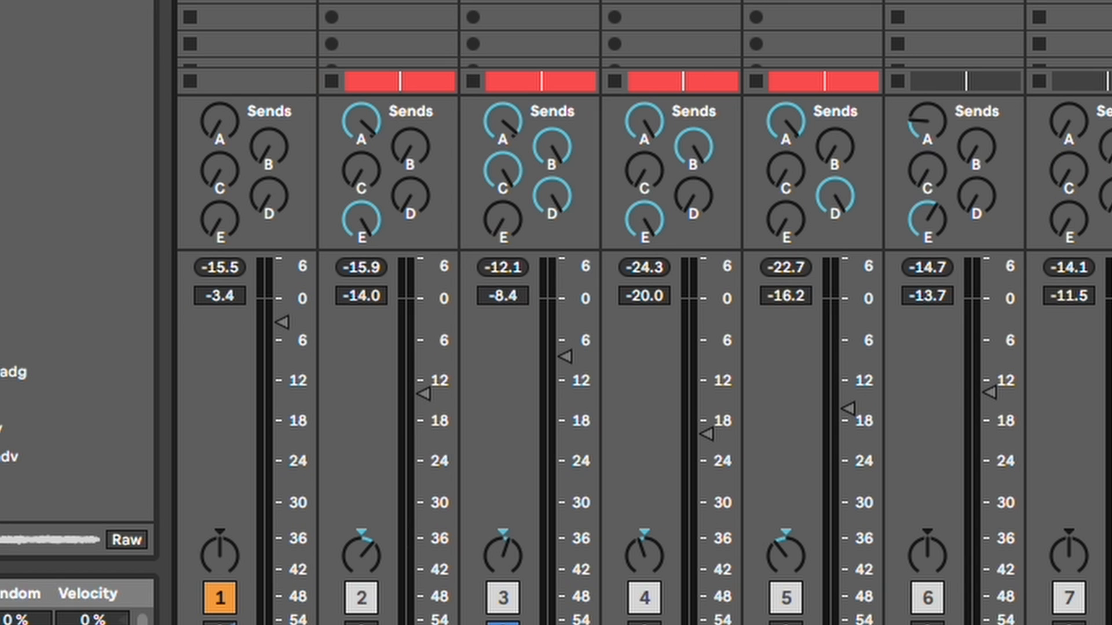
pyautogui.press('space')
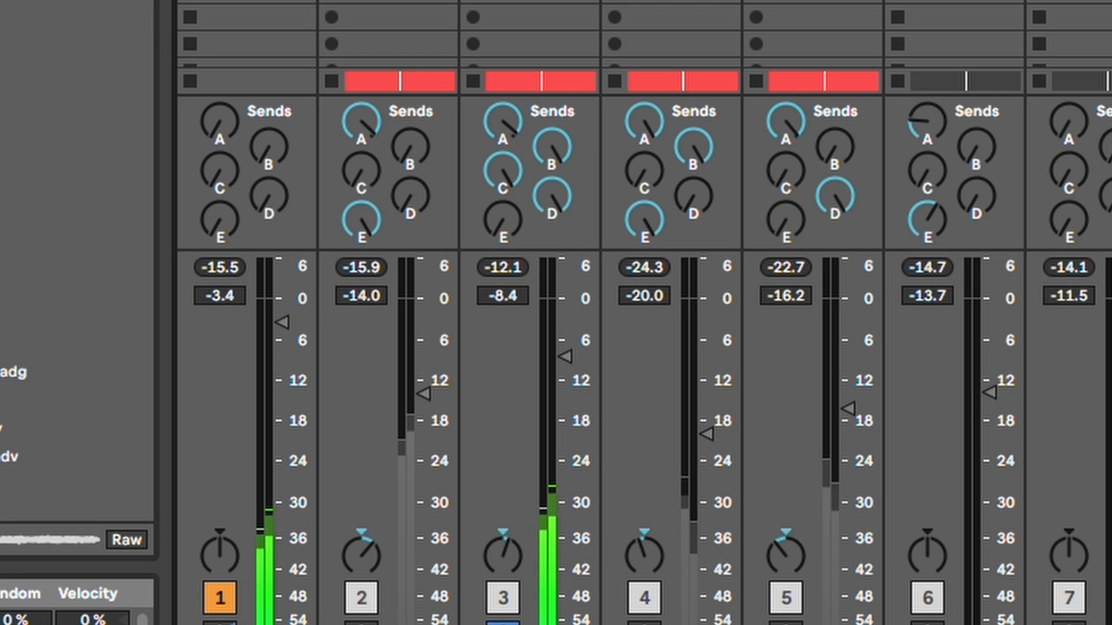
pyautogui.click(503, 183)
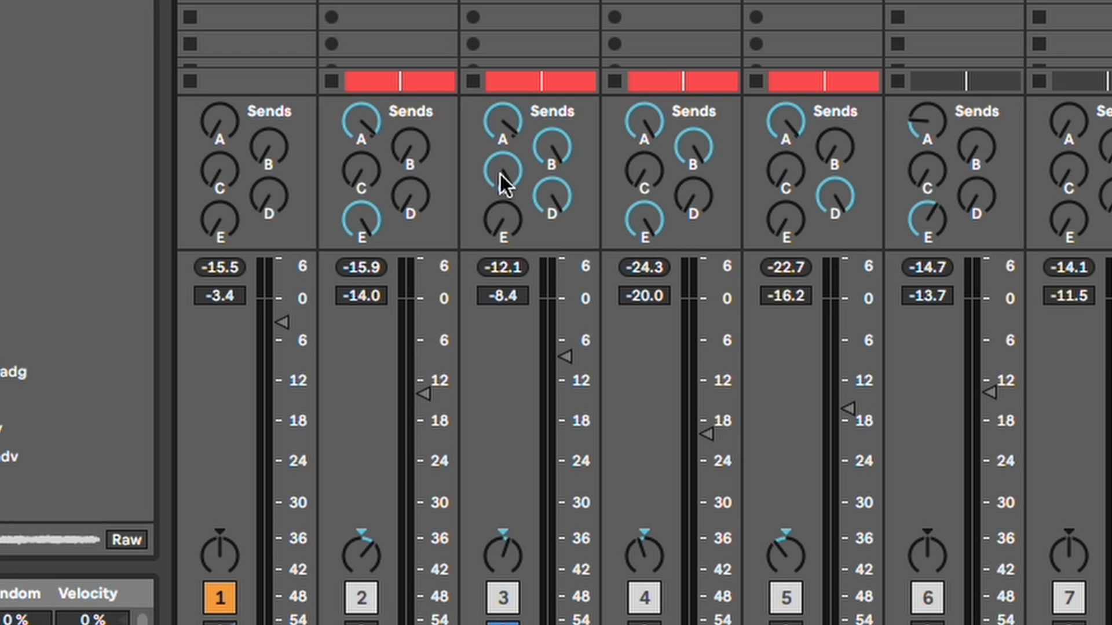
pyautogui.click(503, 429)
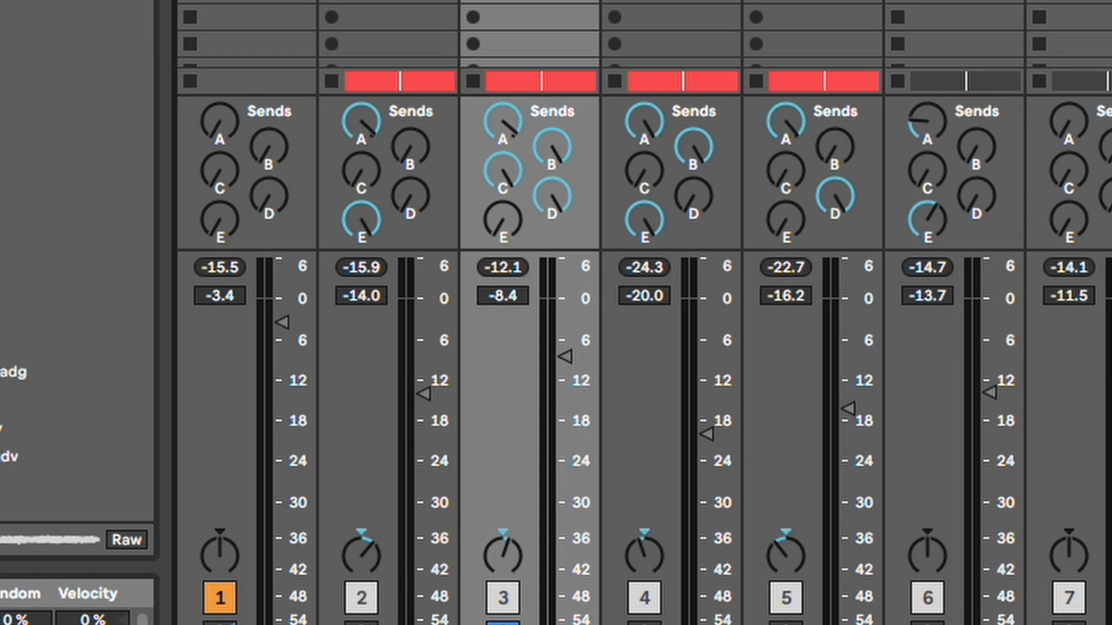
pyautogui.moveTo(560, 189); pyautogui.dragTo(560, 220)
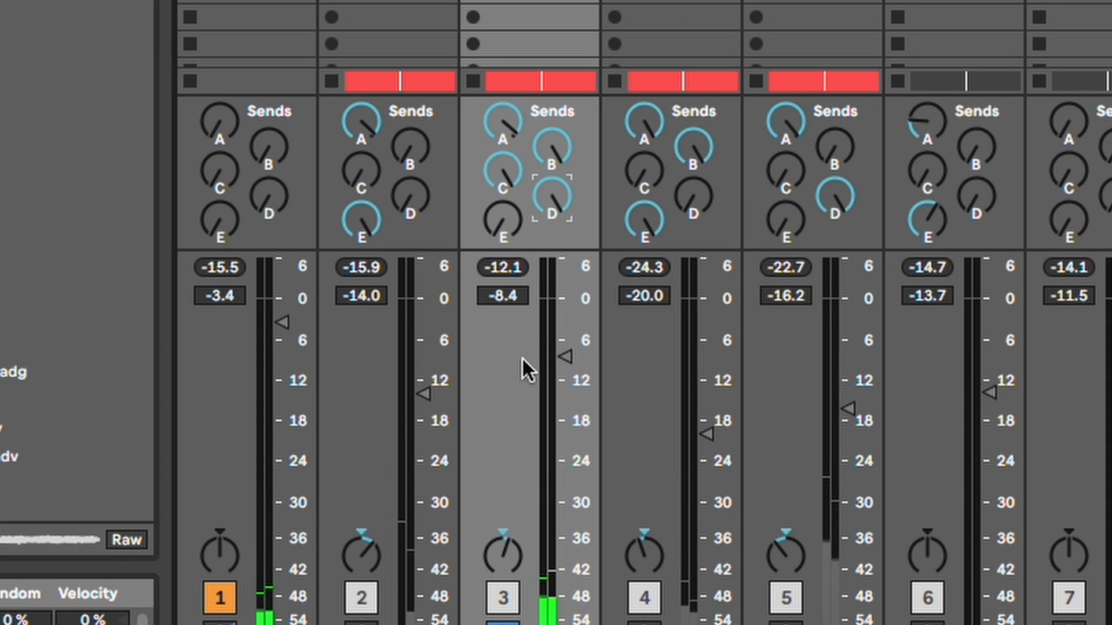
# Step: Move the solo from killer bass to spirit bass, and select the spirit bass track to show its devices
pyautogui.click(509, 620)
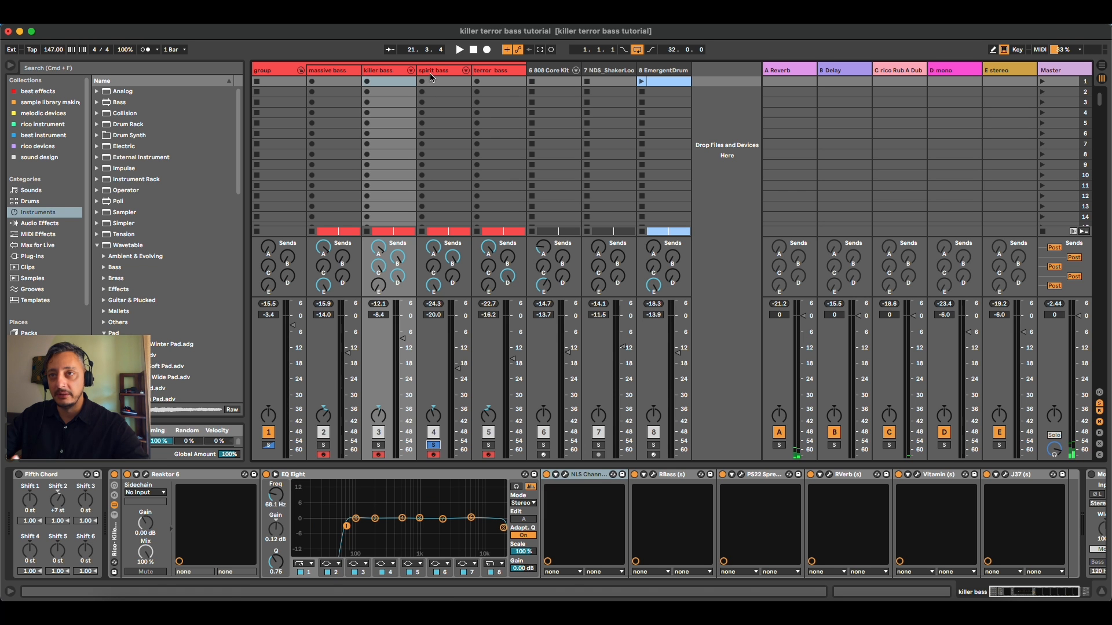
pyautogui.click(430, 73)
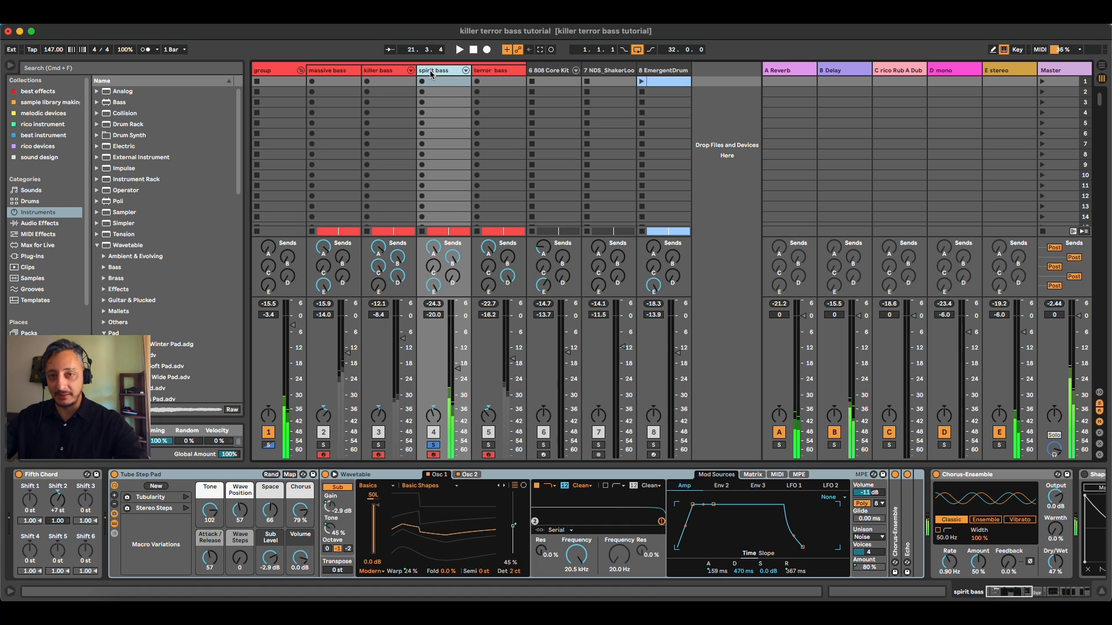
# Step: Delete the device between Chorus-Ensemble and Pedal and the inactive LittleRadiator from the spirit bass chain
pyautogui.moveTo(999, 587); pyautogui.dragTo(1026, 590)
pyautogui.click(544, 475)
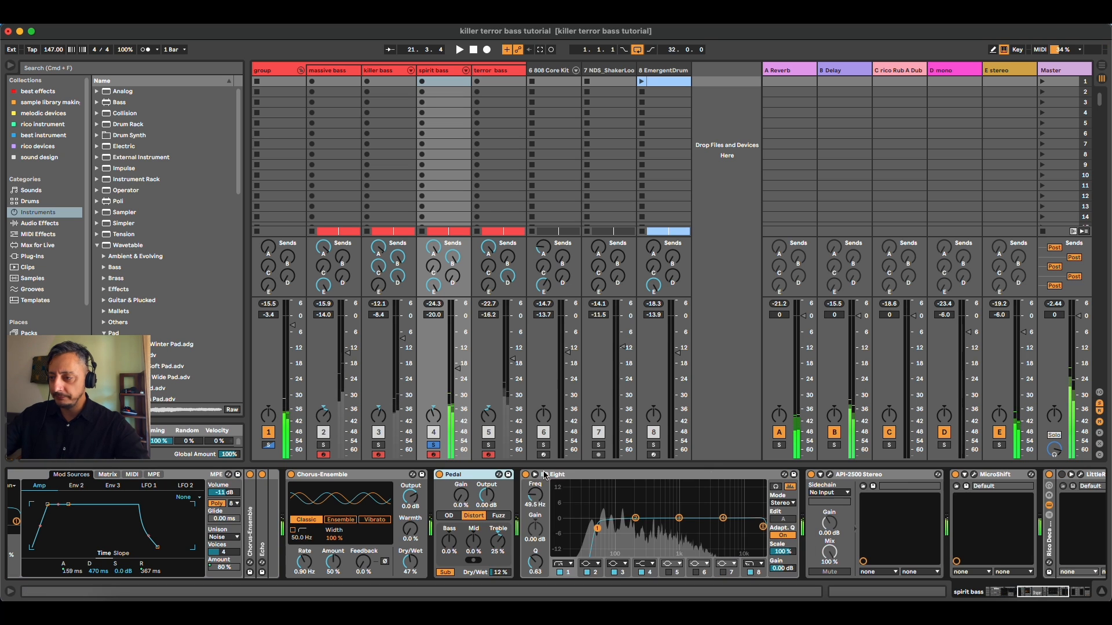
pyautogui.press('Delete')
pyautogui.click(379, 476)
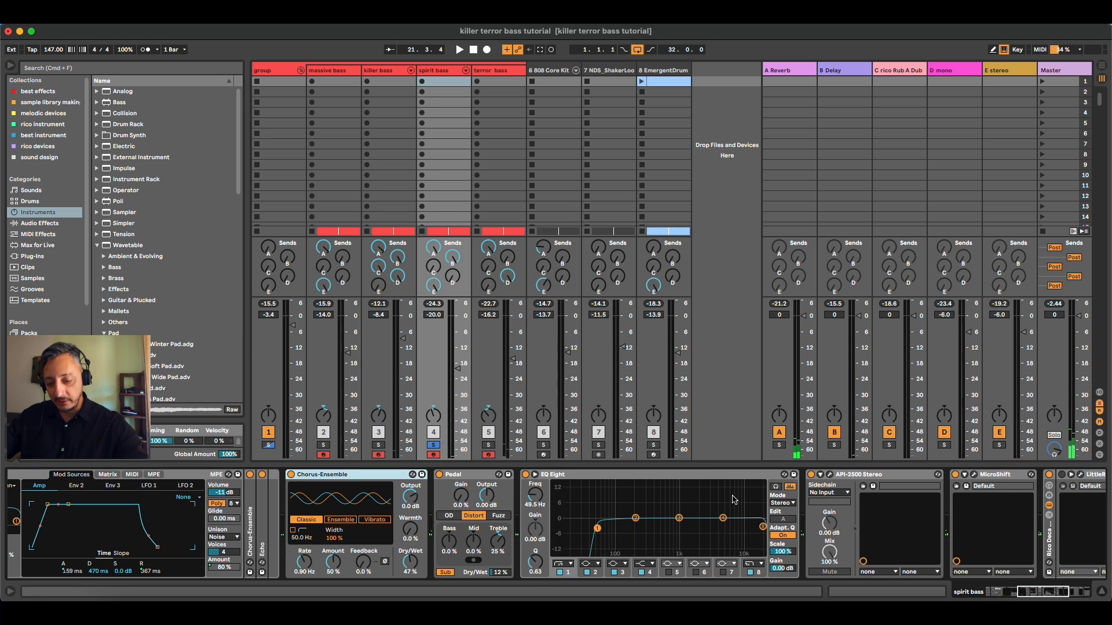
pyautogui.press('Delete')
pyautogui.click(753, 475)
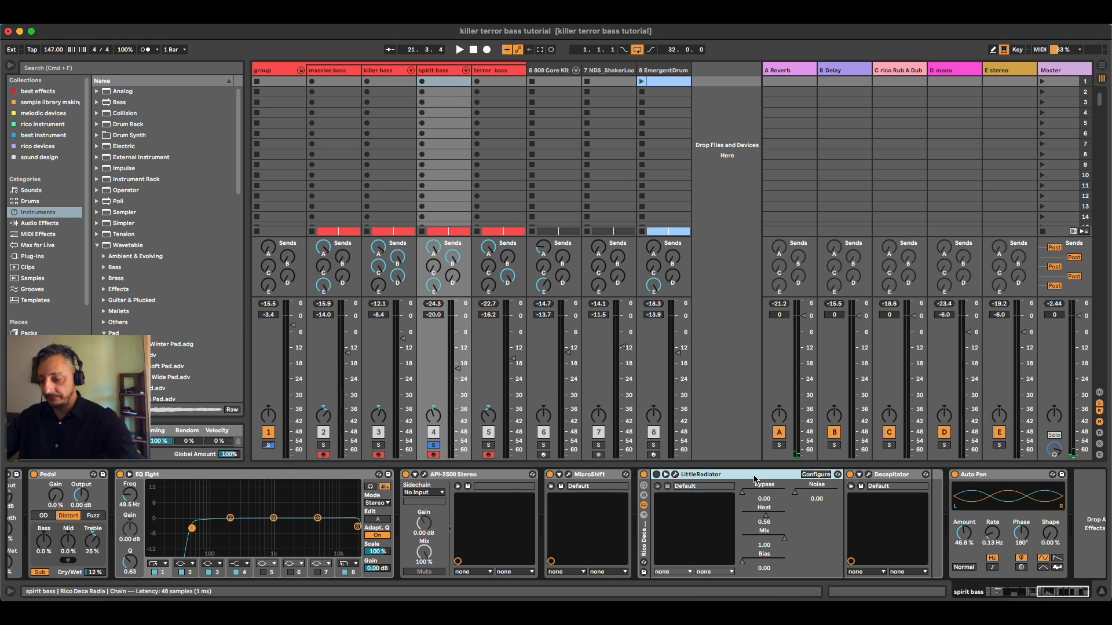
pyautogui.press('Delete')
# Step: Deactivate all spirit bass effects from Chorus-Ensemble through Auto Pan
pyautogui.click(812, 475)
pyautogui.hscroll(-8, 761, 493)
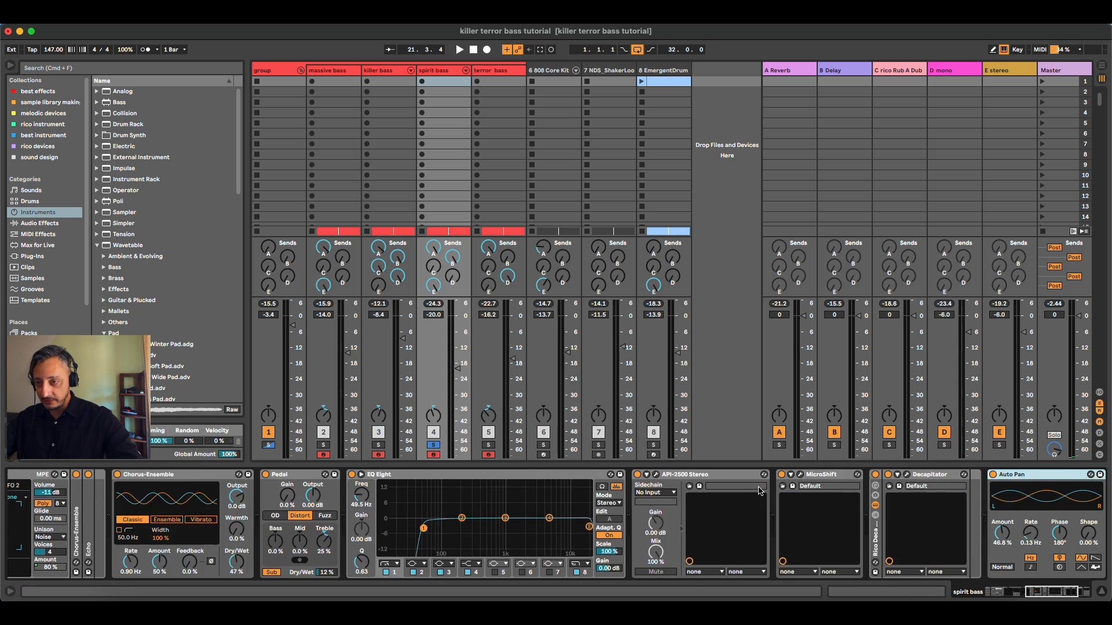
pyautogui.keyDown('shift'); pyautogui.click(300, 476); pyautogui.keyUp('shift')
pyautogui.press('0')
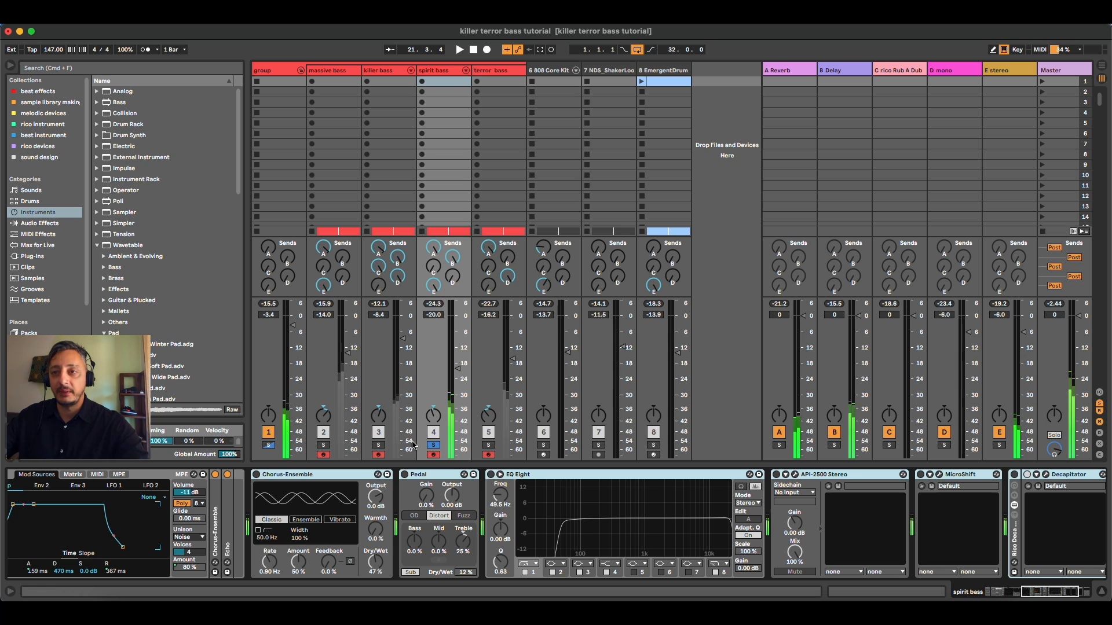
# Step: Reactivate Chorus-Ensemble, Pedal and EQ Eight on spirit bass one at a time, auditioning the sound
pyautogui.click(315, 475)
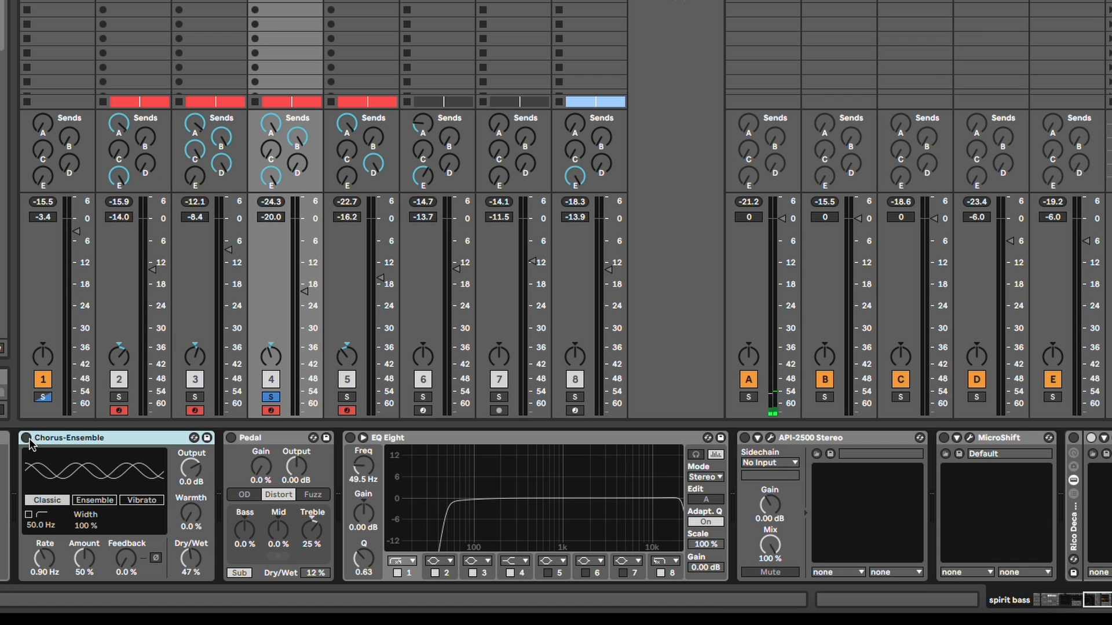
pyautogui.click(27, 438)
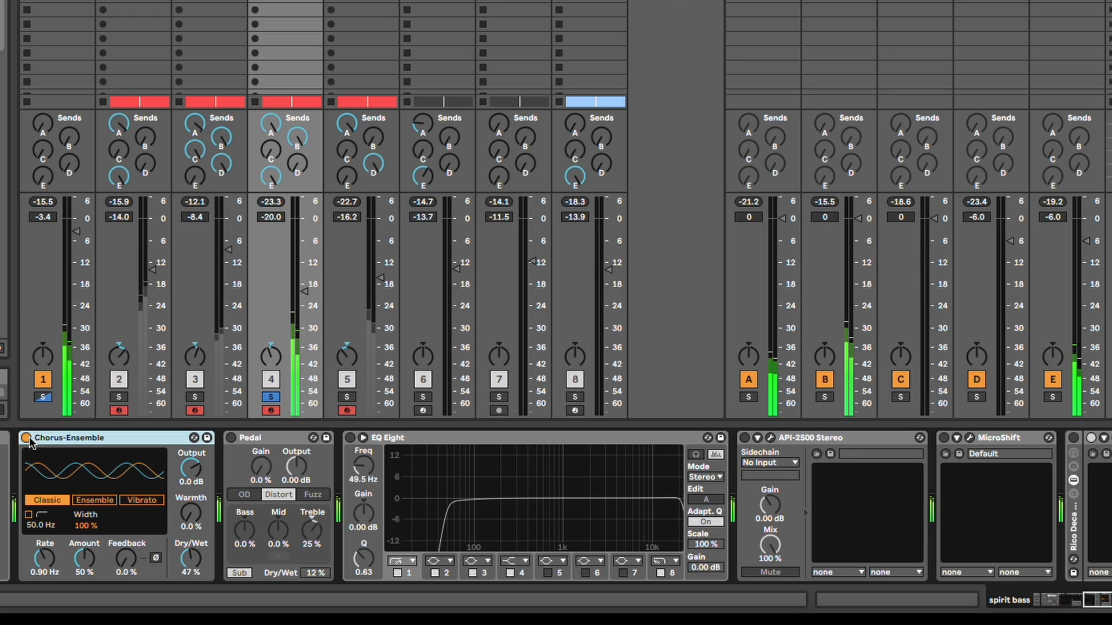
pyautogui.click(231, 439)
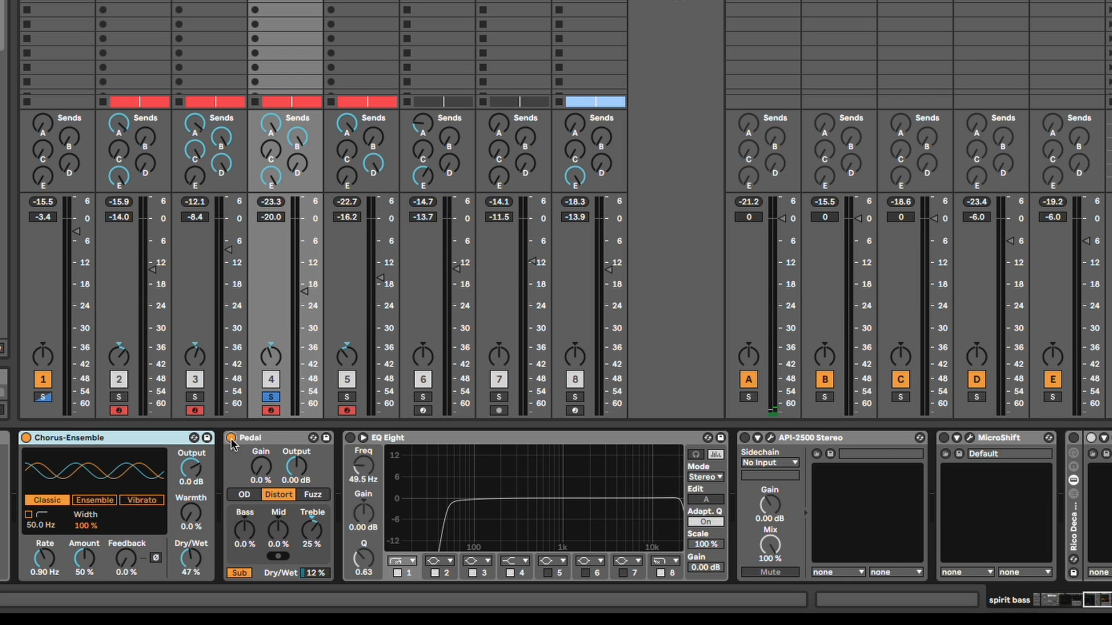
pyautogui.click(350, 438)
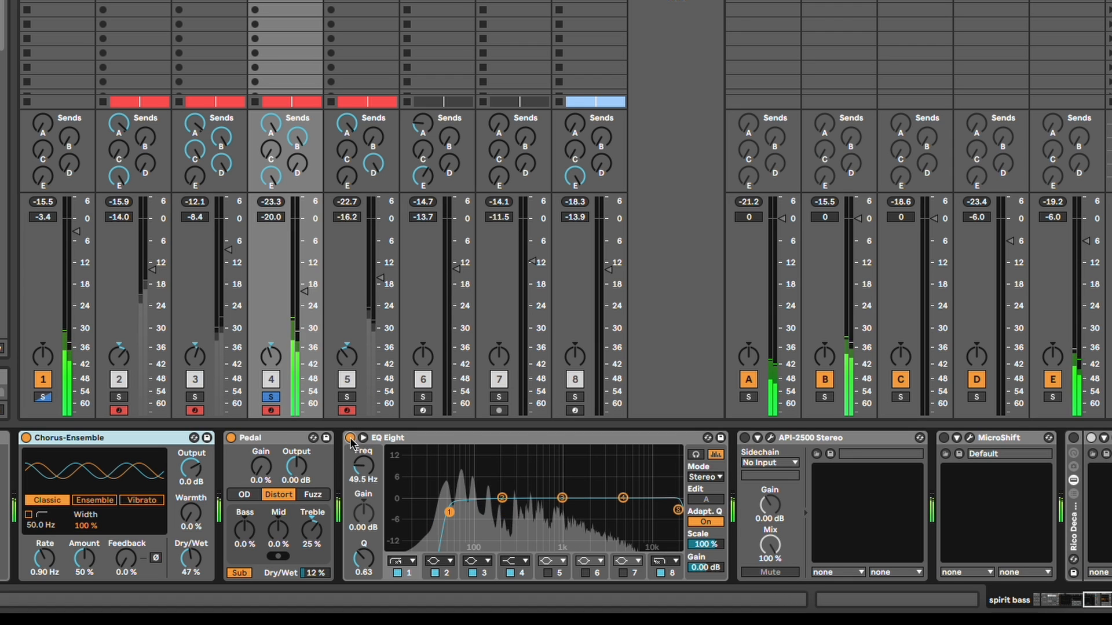
pyautogui.click(410, 440)
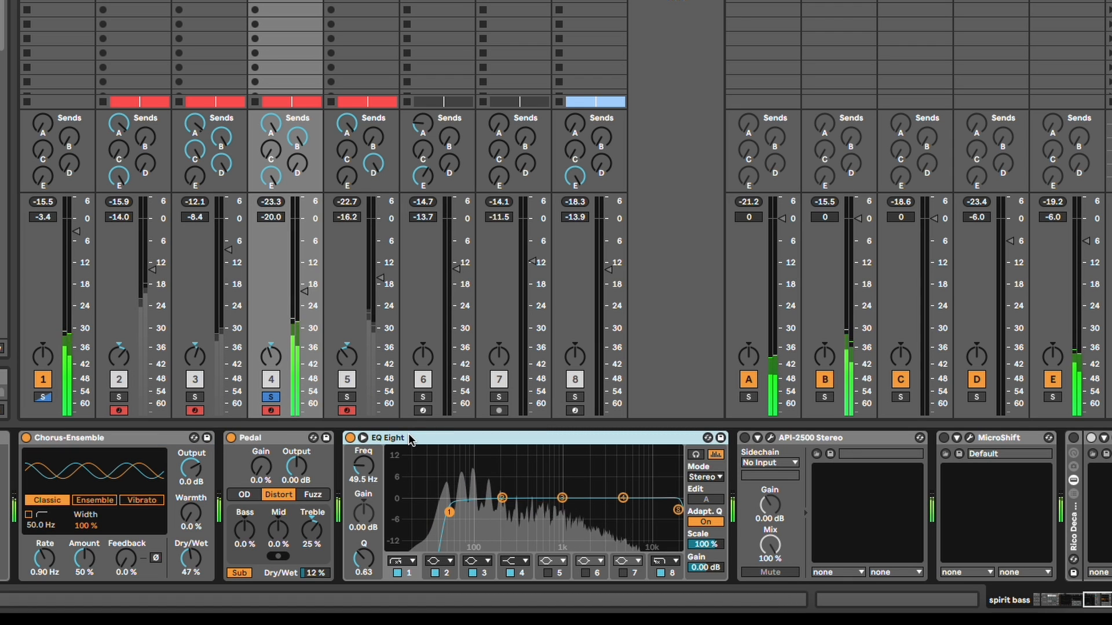
# Step: Reactivate API-2500 Stereo and MicroShift on spirit bass, viewing each plug-in window in turn
pyautogui.click(745, 439)
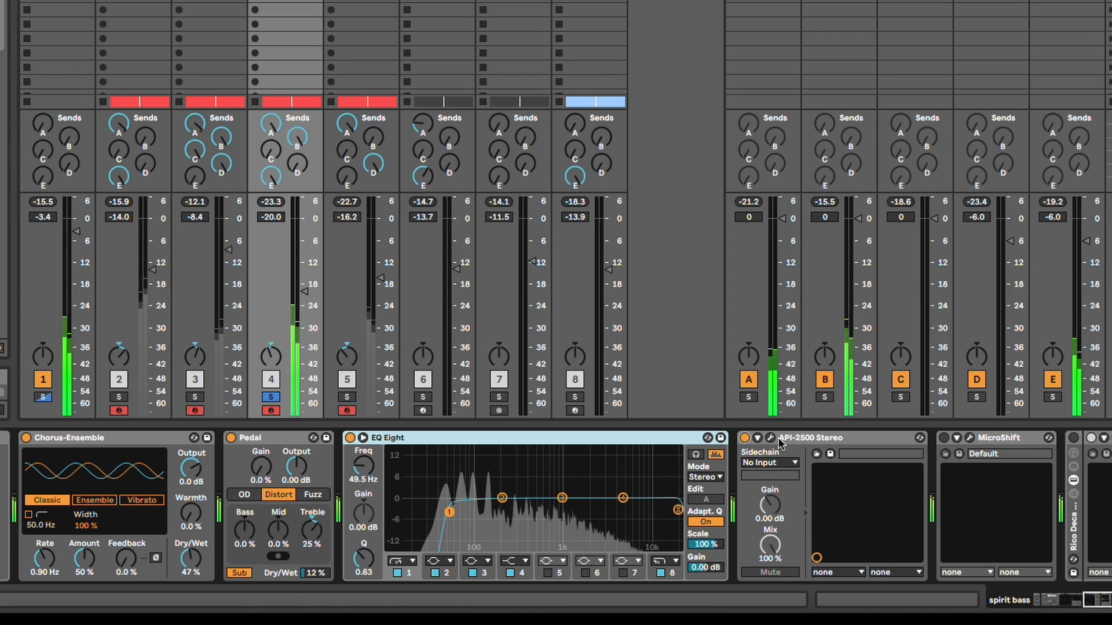
pyautogui.click(770, 438)
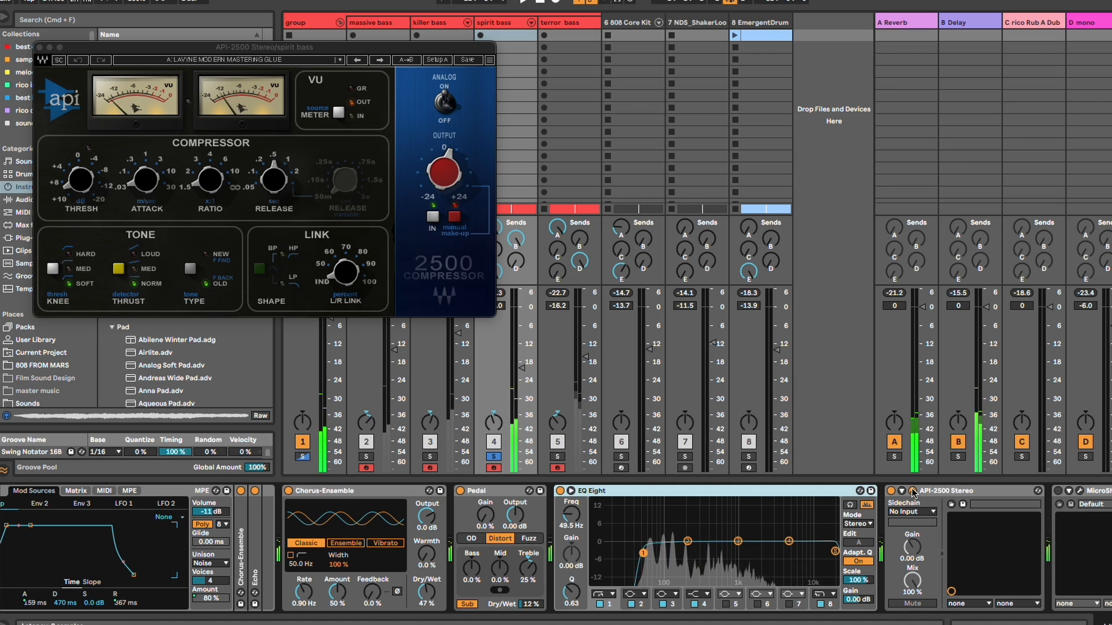
pyautogui.click(913, 491)
pyautogui.click(1079, 491)
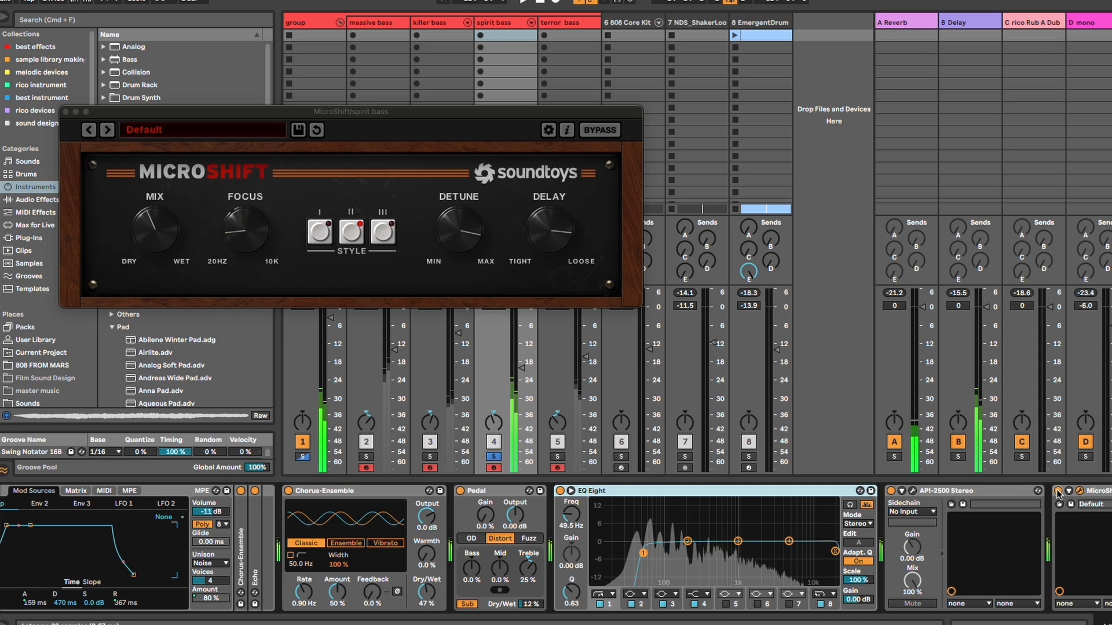
pyautogui.hscroll(5, 1042, 521)
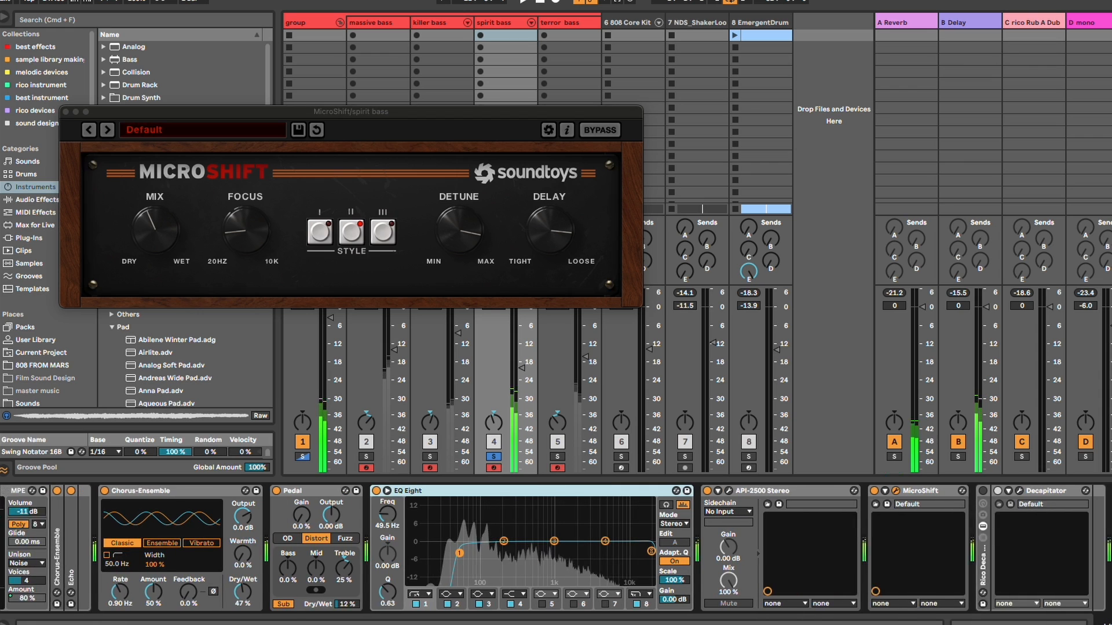
# Step: Reactivate the Decapitator rack on spirit bass, view the Decapitator plug-in window and close the open plug-in windows
pyautogui.click(931, 491)
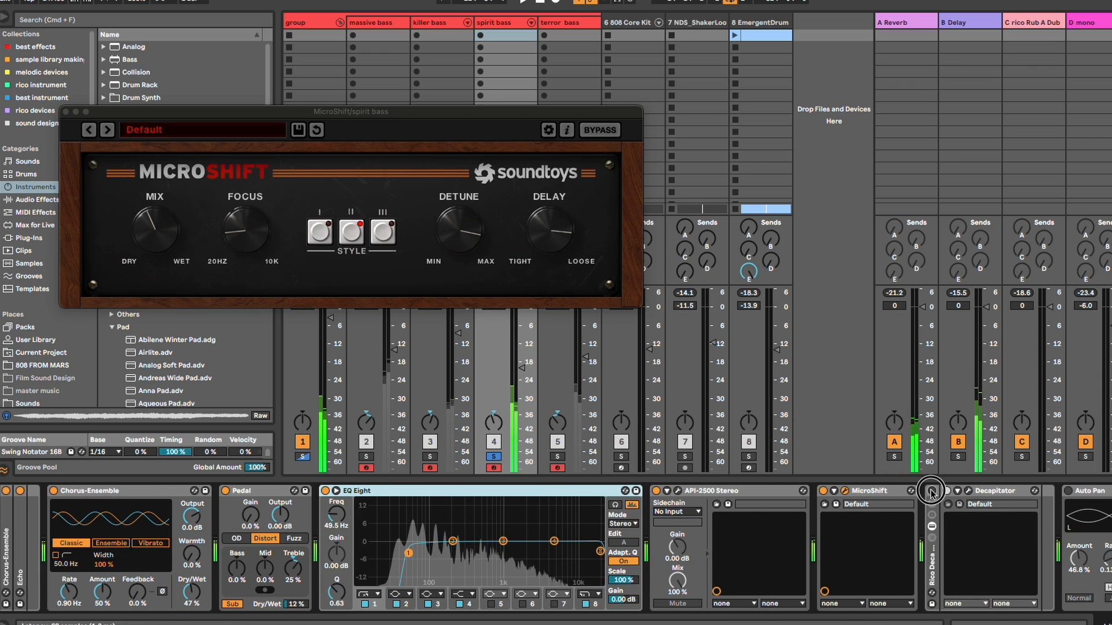
pyautogui.click(967, 491)
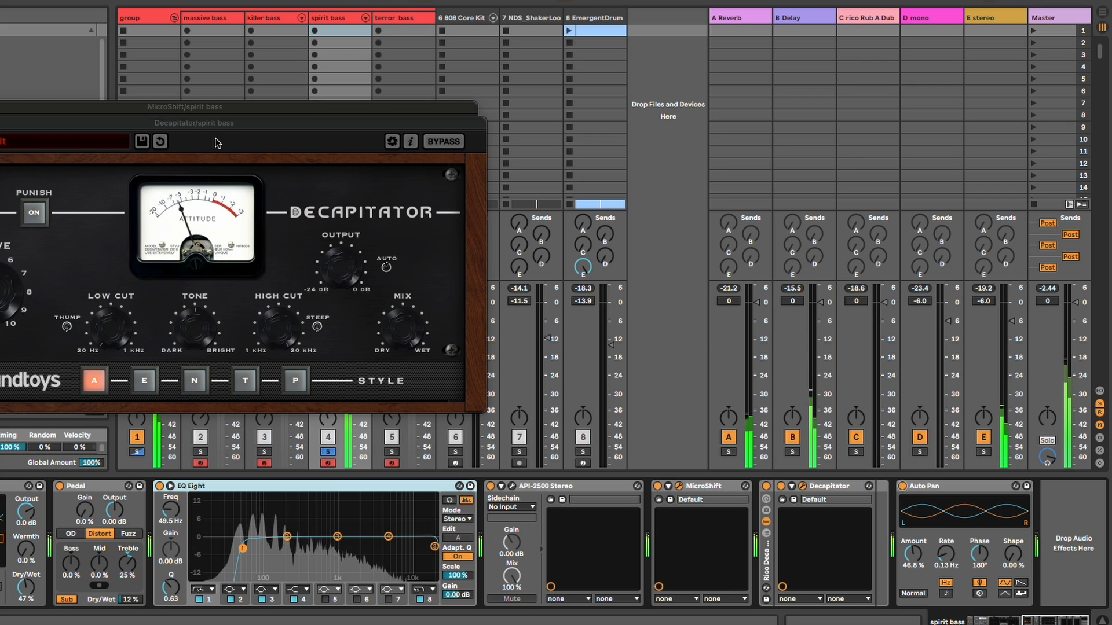
pyautogui.press('super+w')
pyautogui.press('super+w')
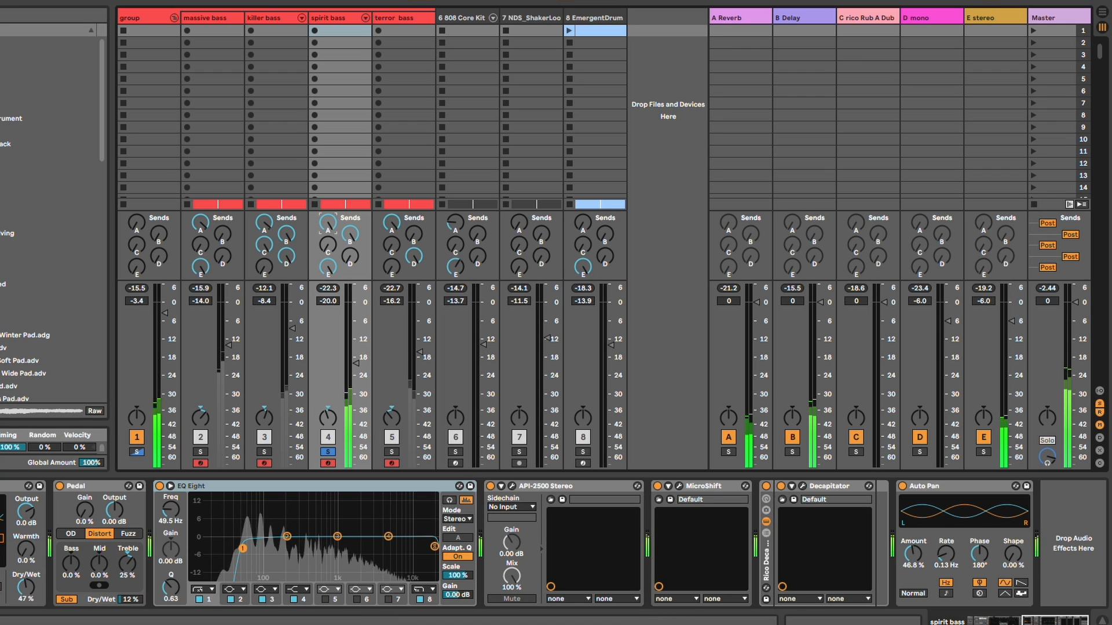
# Step: Point out the A, B and E sends on spirit bass while auditioning it, and end the track's solo
pyautogui.click(334, 222)
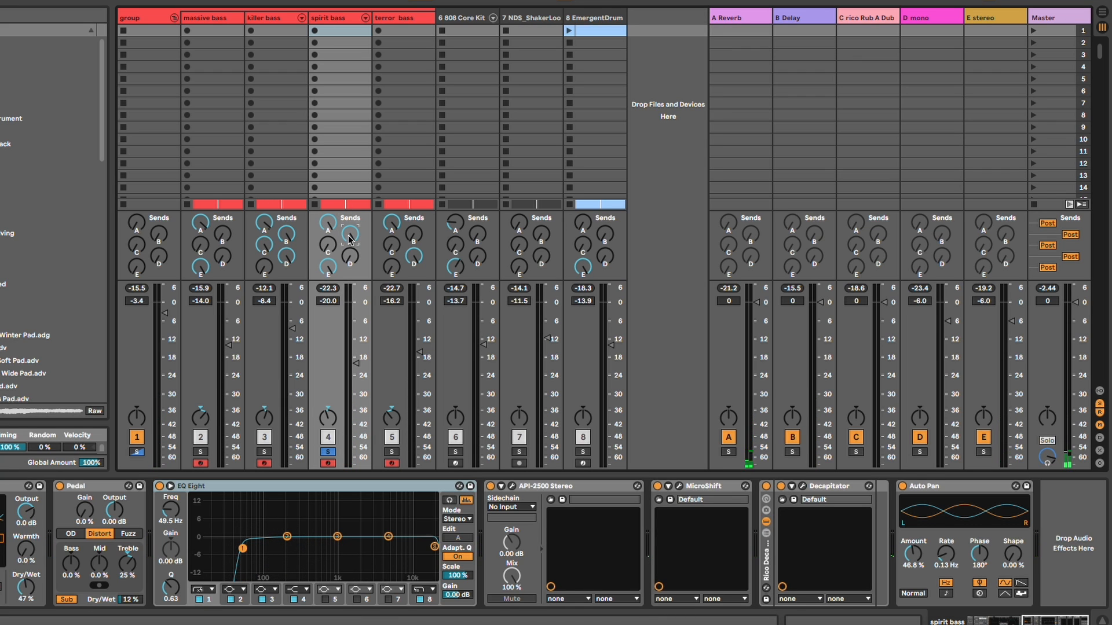
pyautogui.click(327, 267)
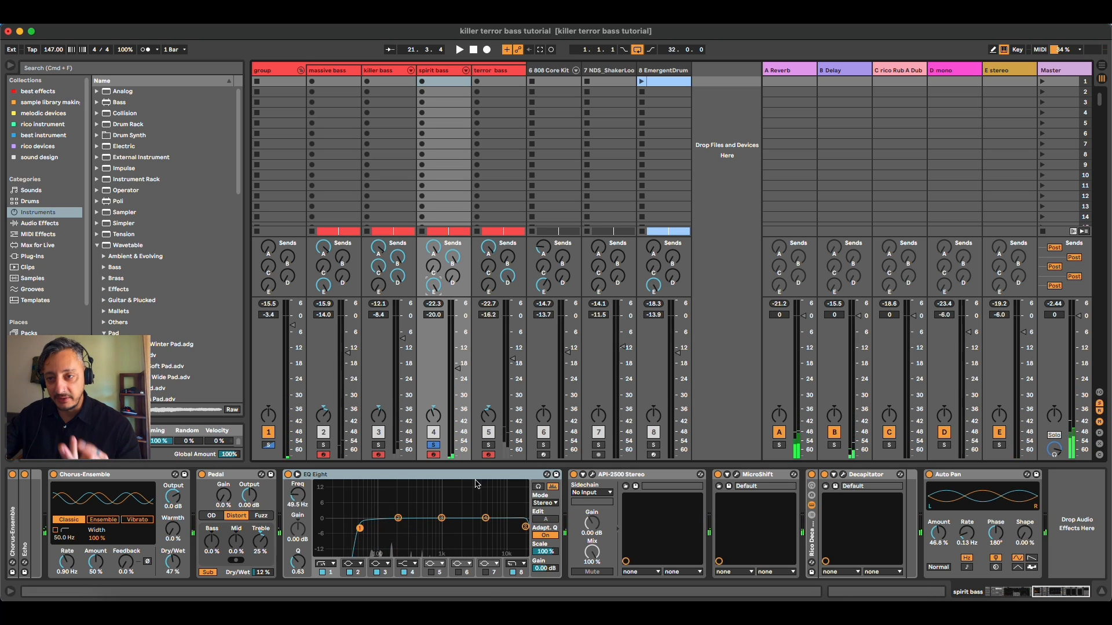
pyautogui.click(435, 446)
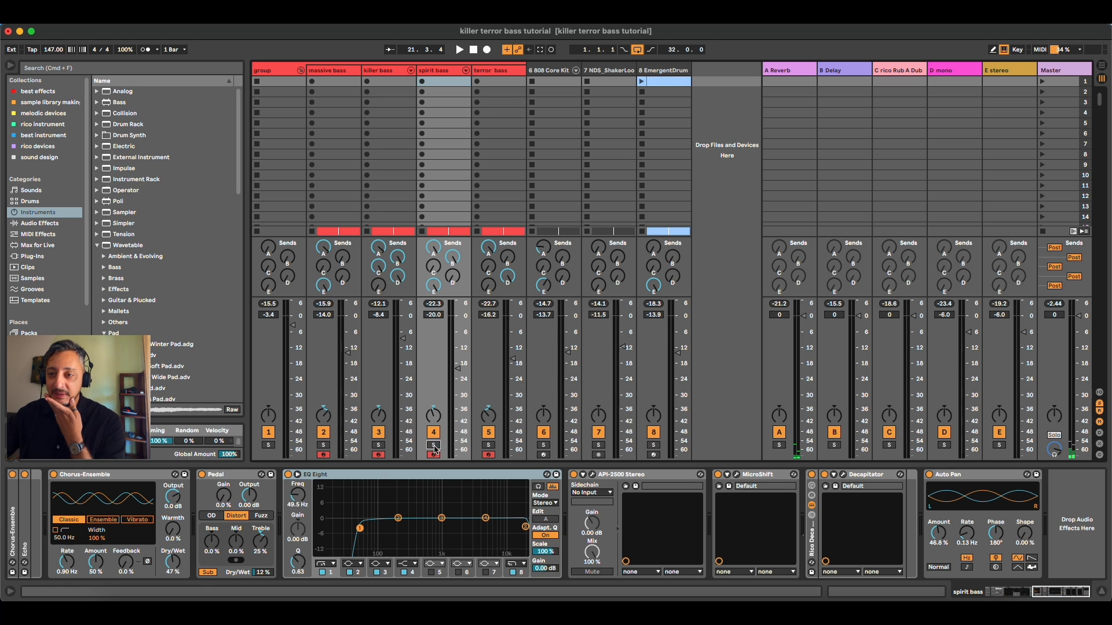
# Step: Solo the terror bass track, show its device chain and play a note to audition it
pyautogui.click(487, 445)
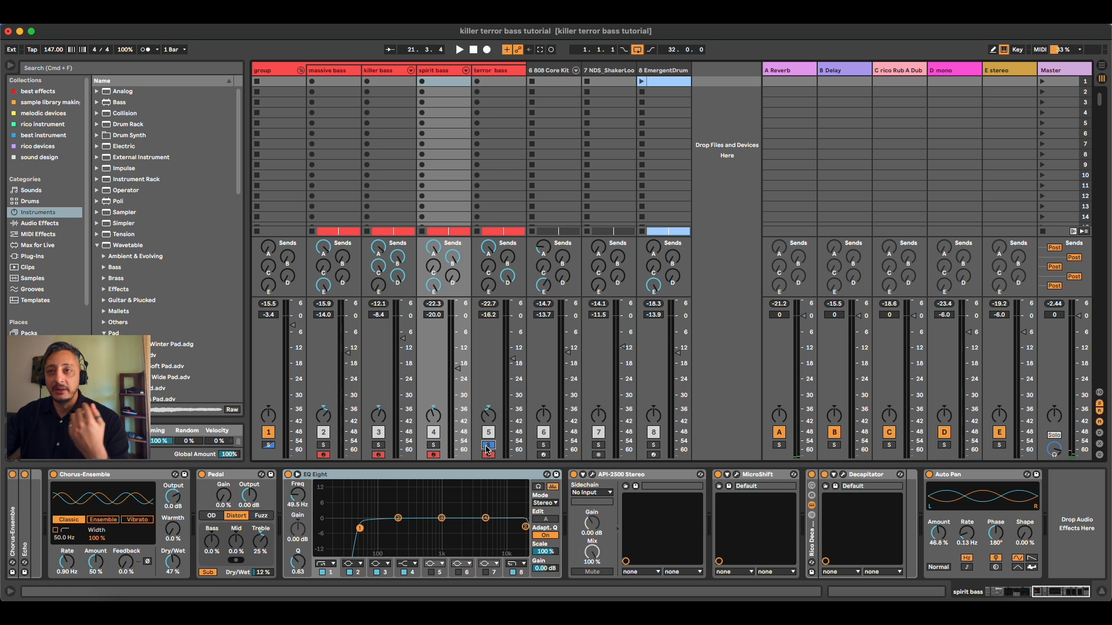
pyautogui.click(489, 71)
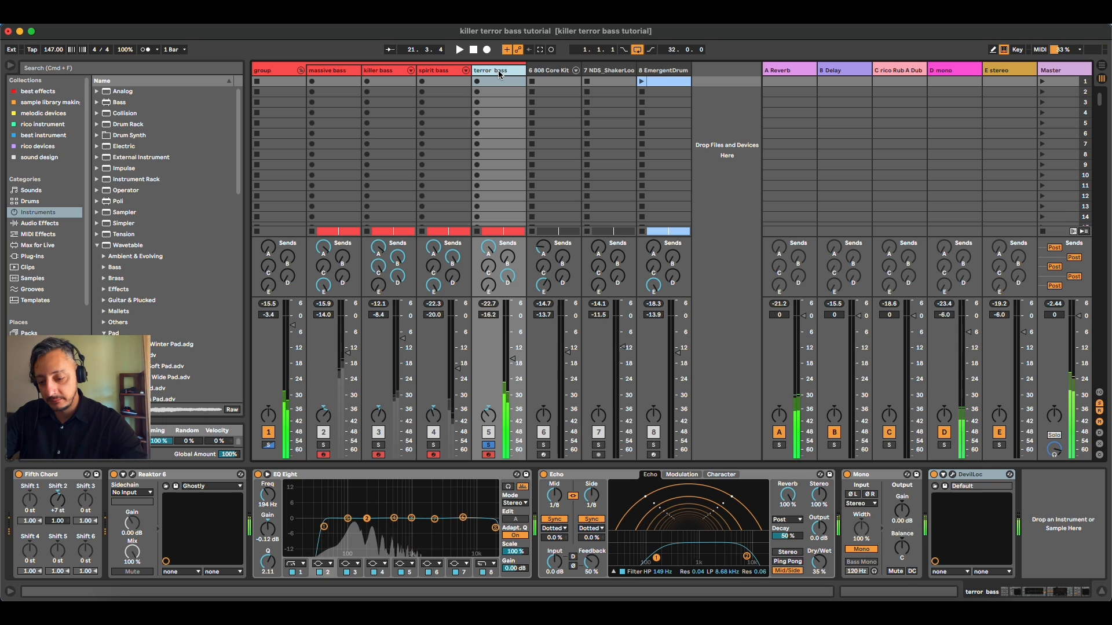
pyautogui.press('z')
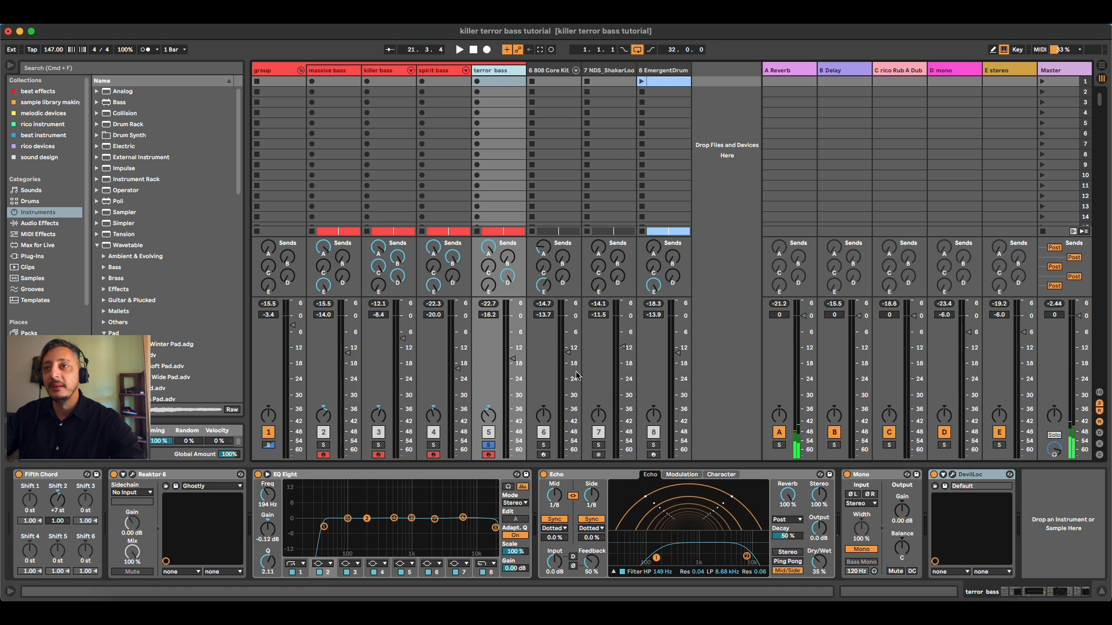
# Step: View the Ghostly patch in terror bass's Reaktor 6 window, select Reaktor Blocks in its browser, and close the window
pyautogui.click(132, 475)
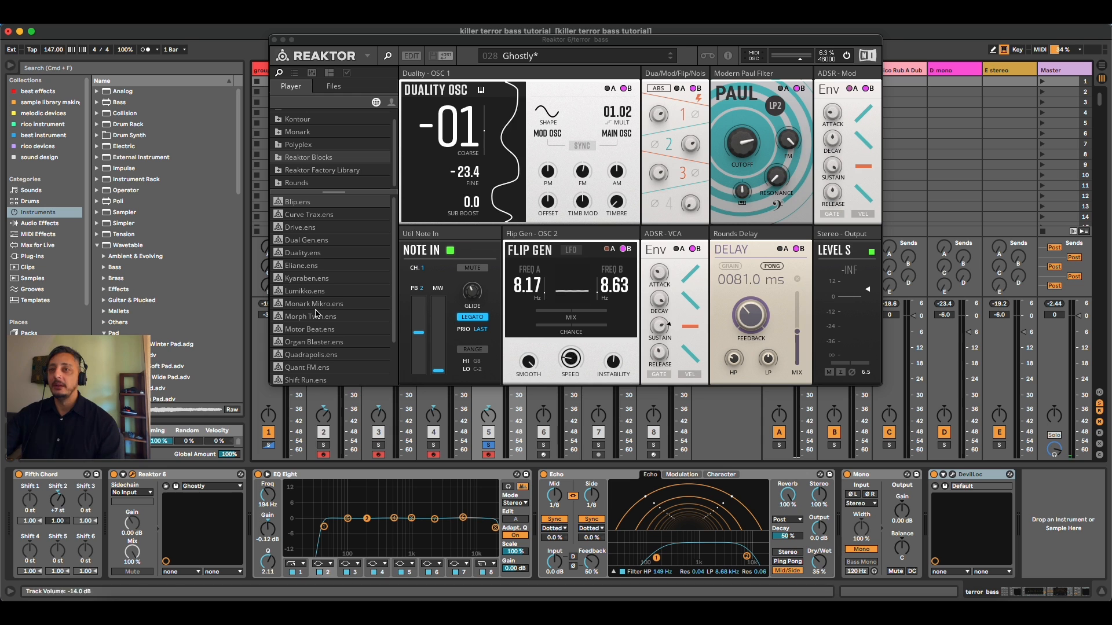
pyautogui.click(317, 157)
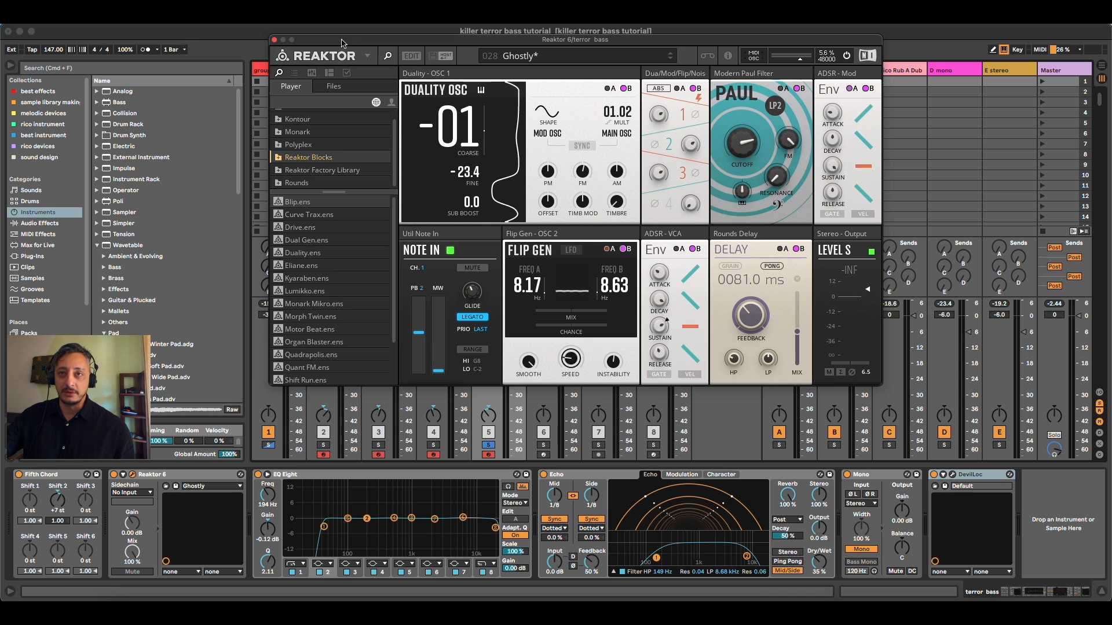
pyautogui.click(274, 40)
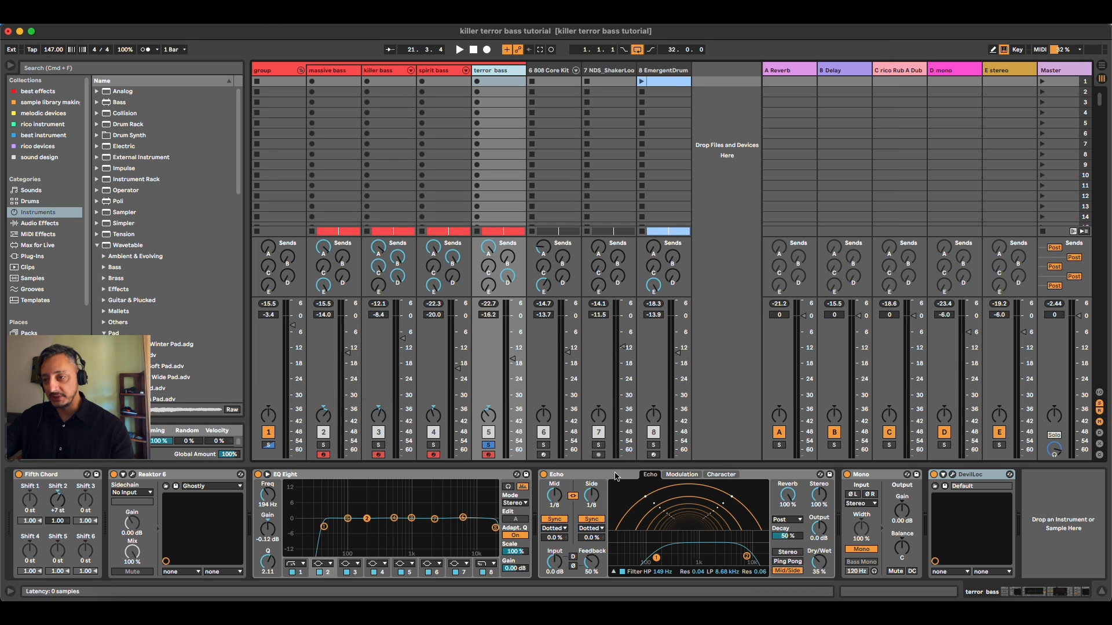
# Step: Switch Echo, Mono and DevilLoc on terror bass off and back on together to compare the sound
pyautogui.click(819, 477)
pyautogui.keyDown('shift'); pyautogui.click(984, 478); pyautogui.keyUp('shift')
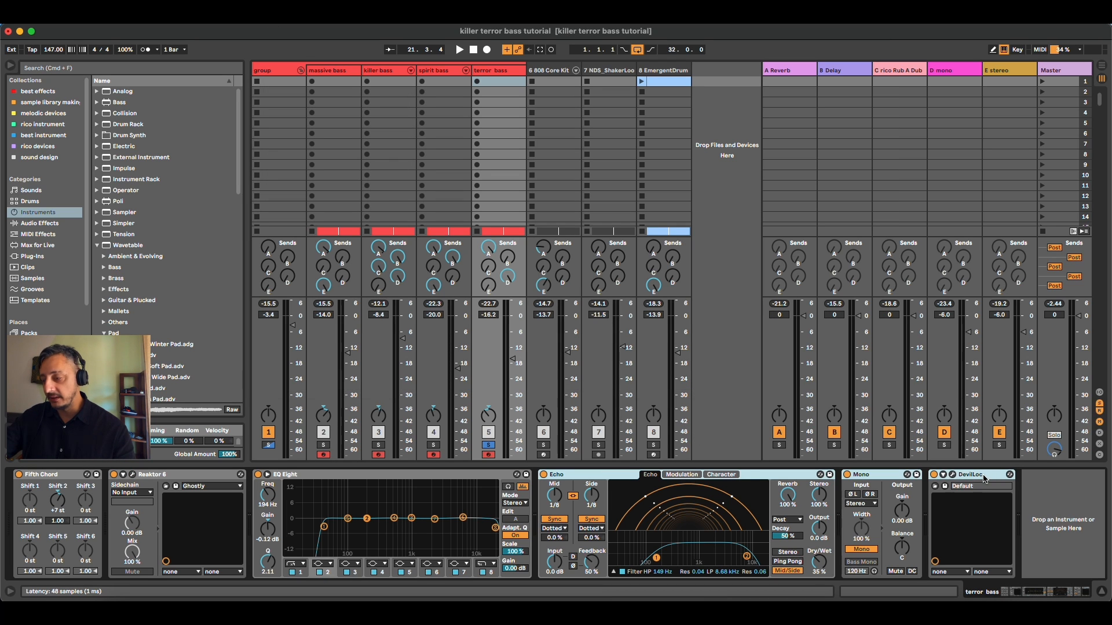
pyautogui.press('0')
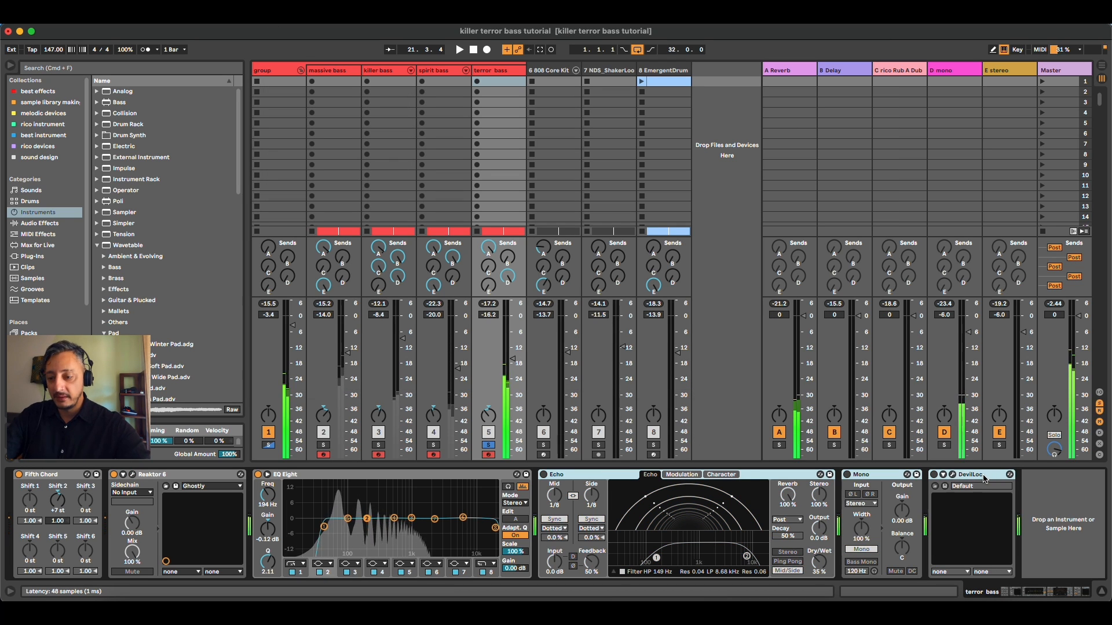
pyautogui.click(544, 475)
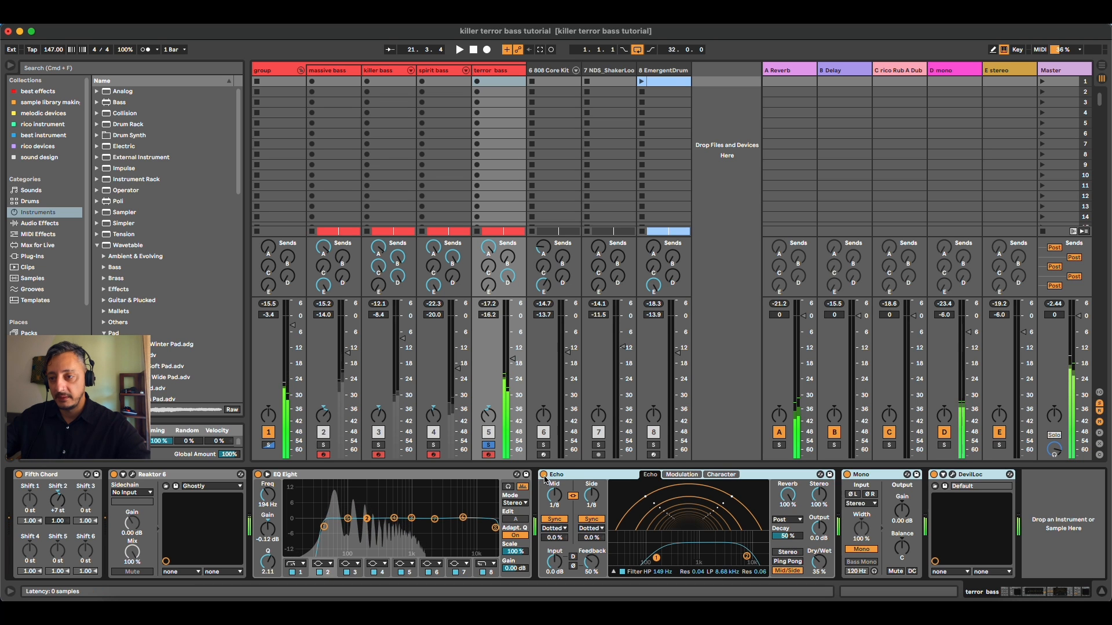
# Step: Examine the Mono device and the DevilLoc plug-in window on terror bass, and end the track's solo
pyautogui.click(887, 475)
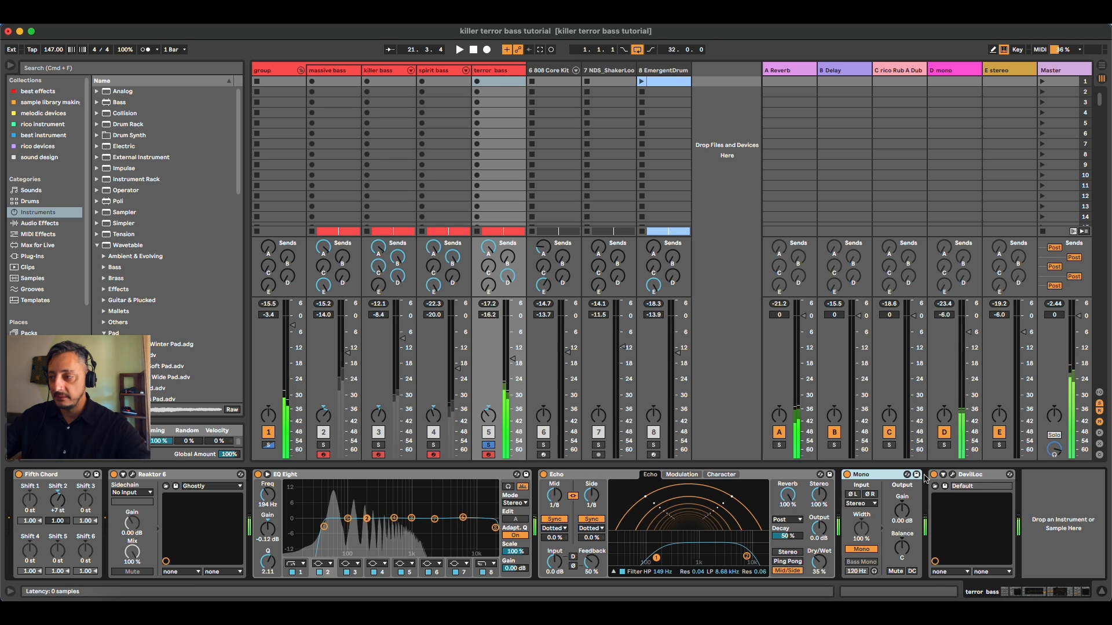
pyautogui.click(953, 475)
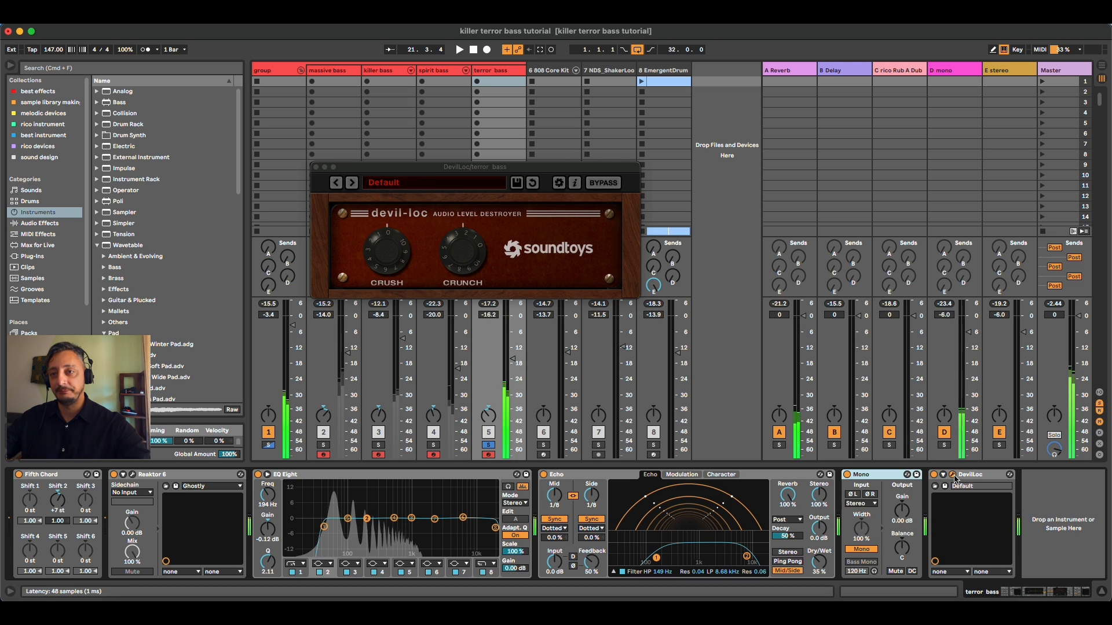
pyautogui.click(954, 477)
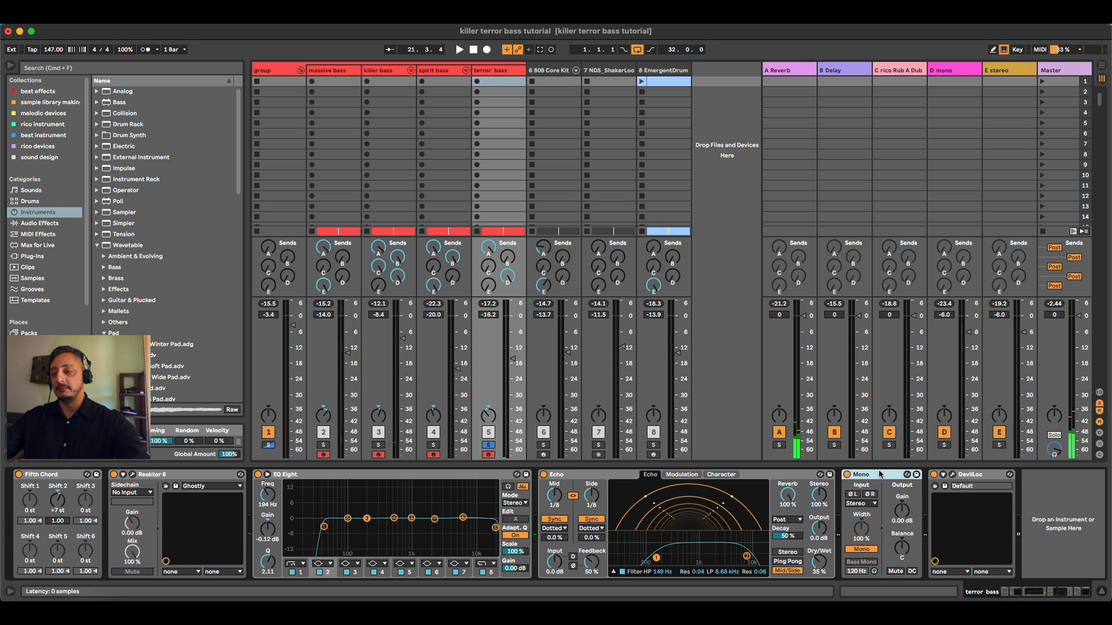
pyautogui.click(483, 447)
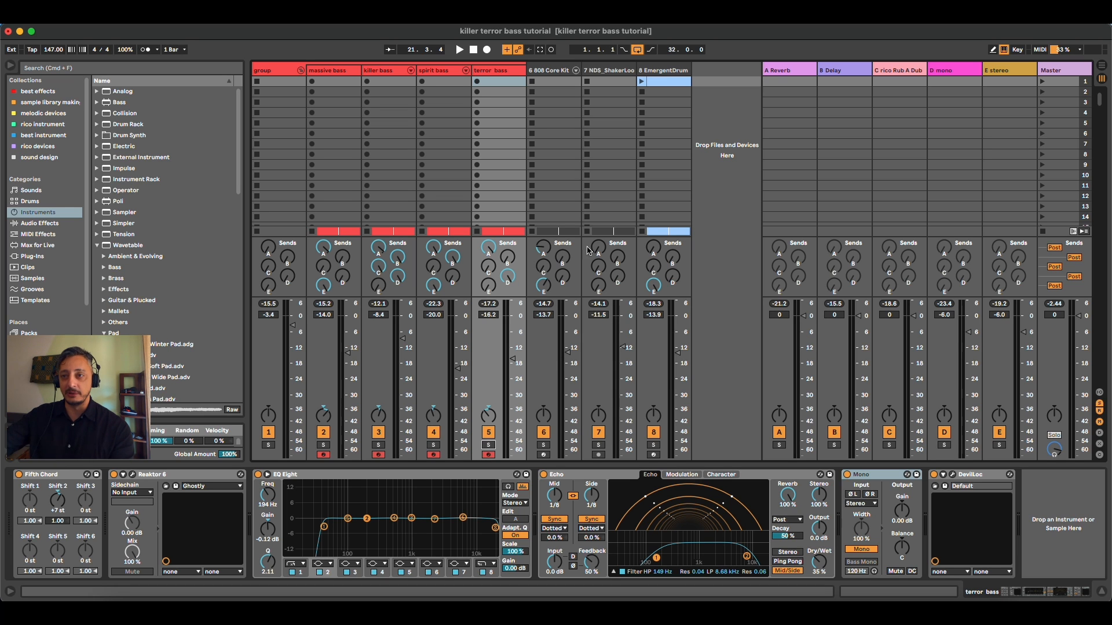
# Step: Review the device chains of the terror, killer, spirit and massive bass tracks one after another
pyautogui.click(492, 71)
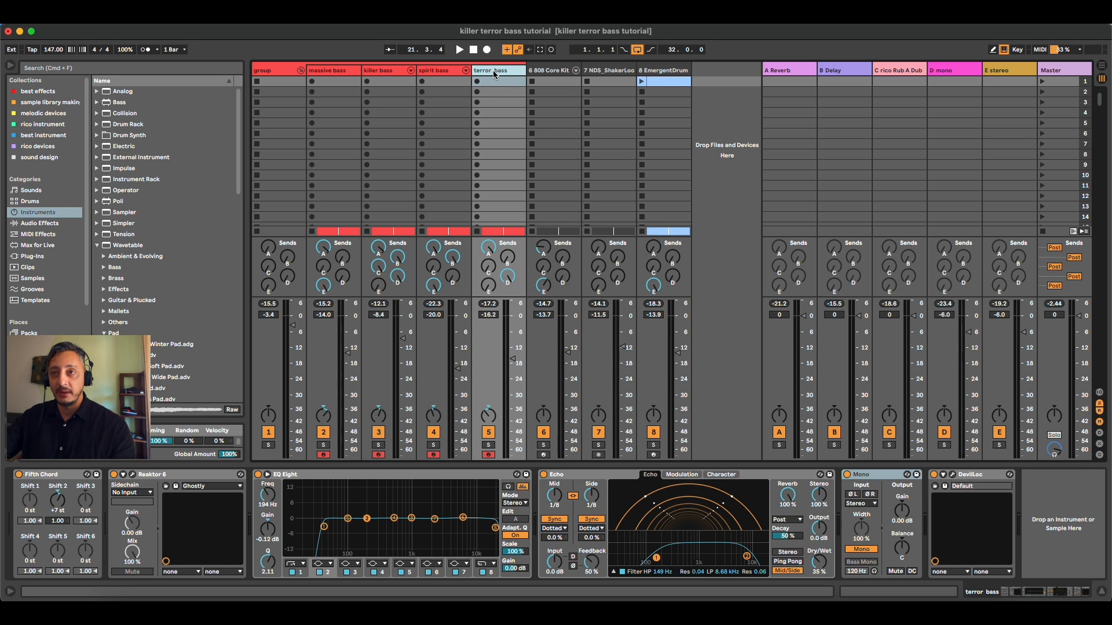
pyautogui.click(386, 74)
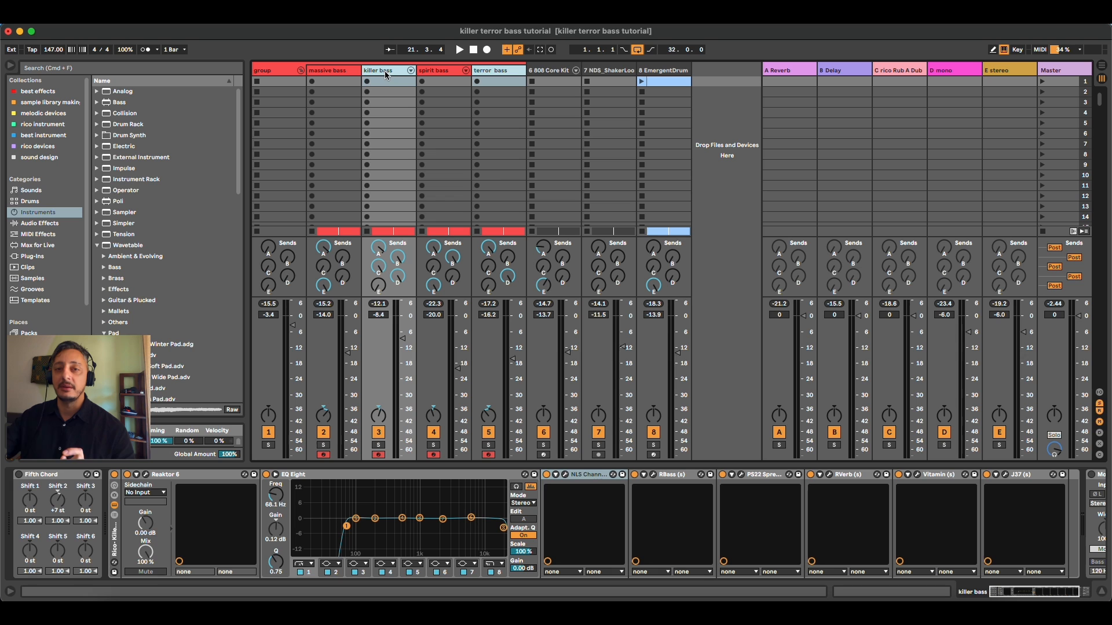
pyautogui.click(449, 70)
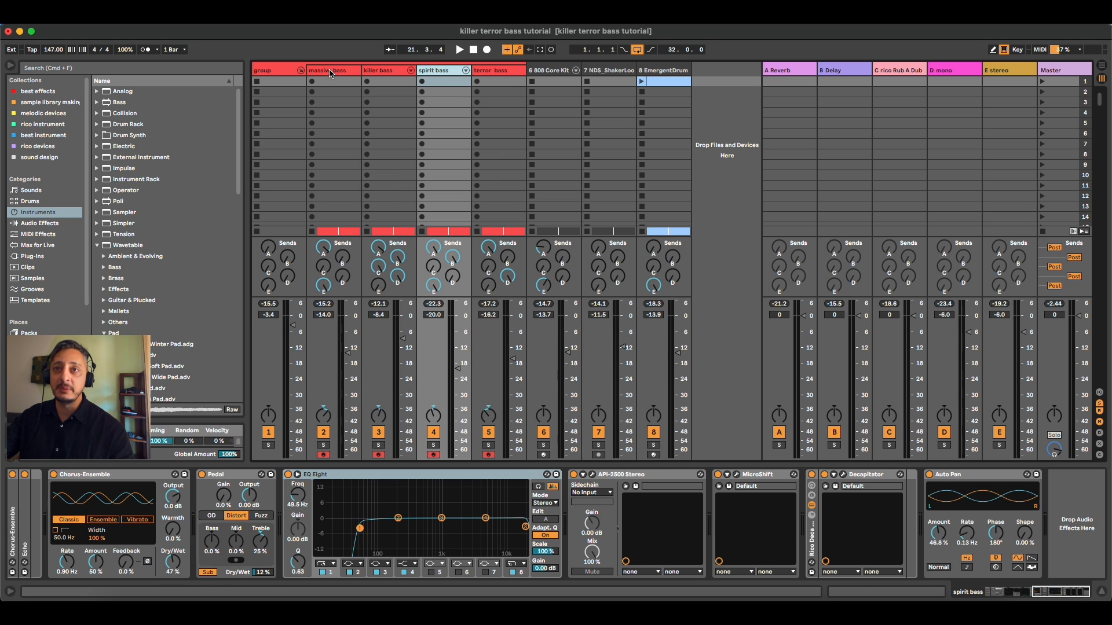
pyautogui.click(332, 72)
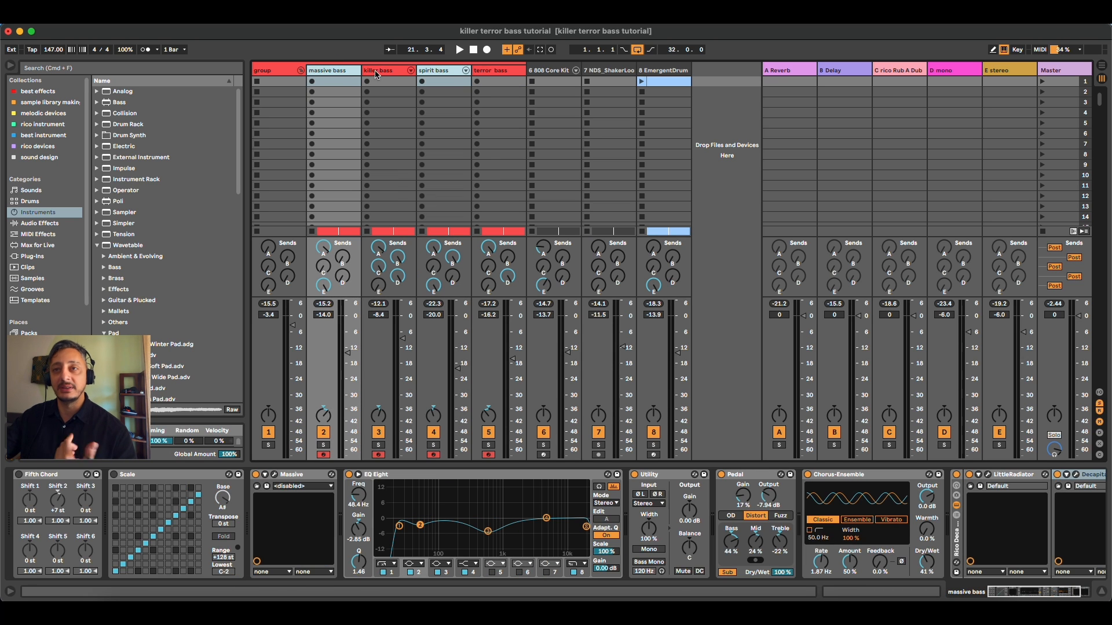
pyautogui.click(441, 74)
pyautogui.click(342, 73)
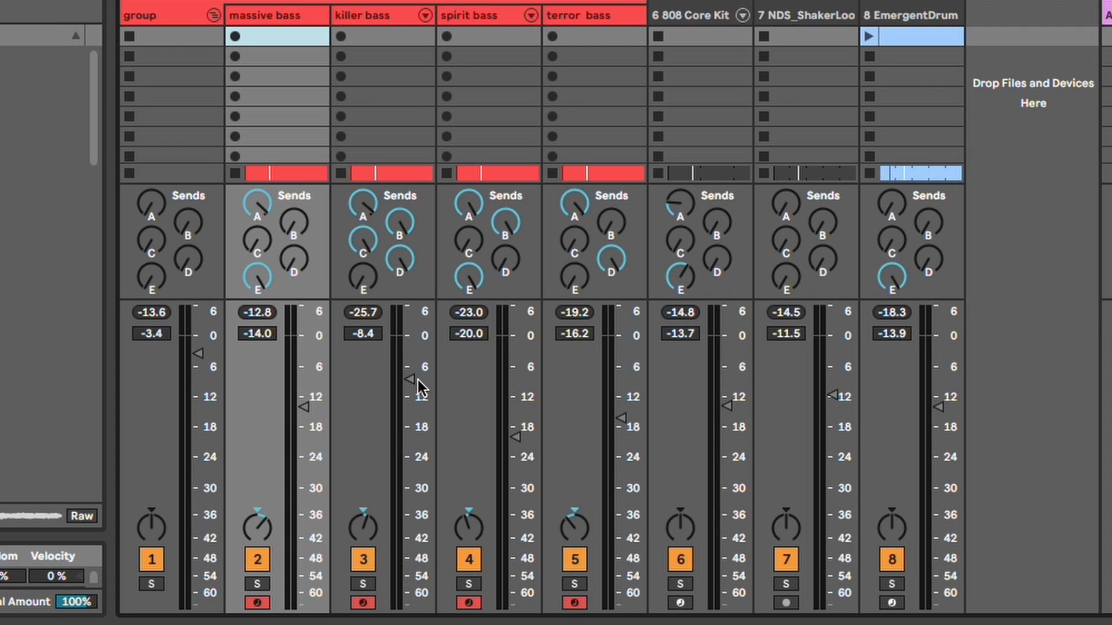
# Step: Lower the track volumes of killer bass to -inf, spirit bass to -61.0 dB and terror bass to -65.0 dB
pyautogui.moveTo(418, 380); pyautogui.dragTo(412, 605)
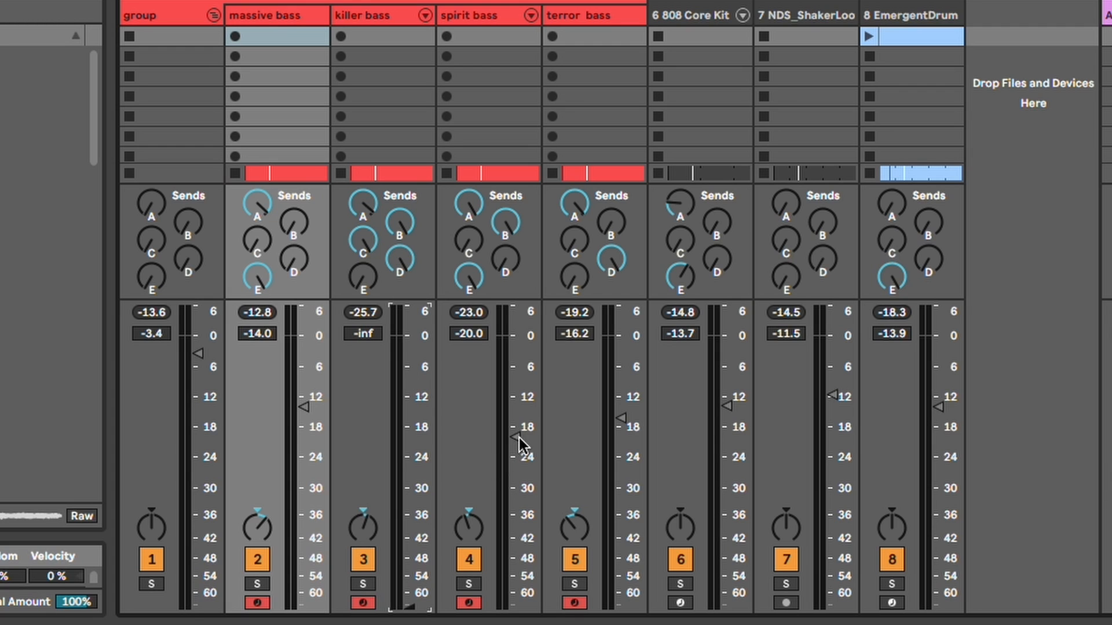
pyautogui.moveTo(520, 438); pyautogui.dragTo(542, 573)
pyautogui.moveTo(616, 414); pyautogui.dragTo(619, 607)
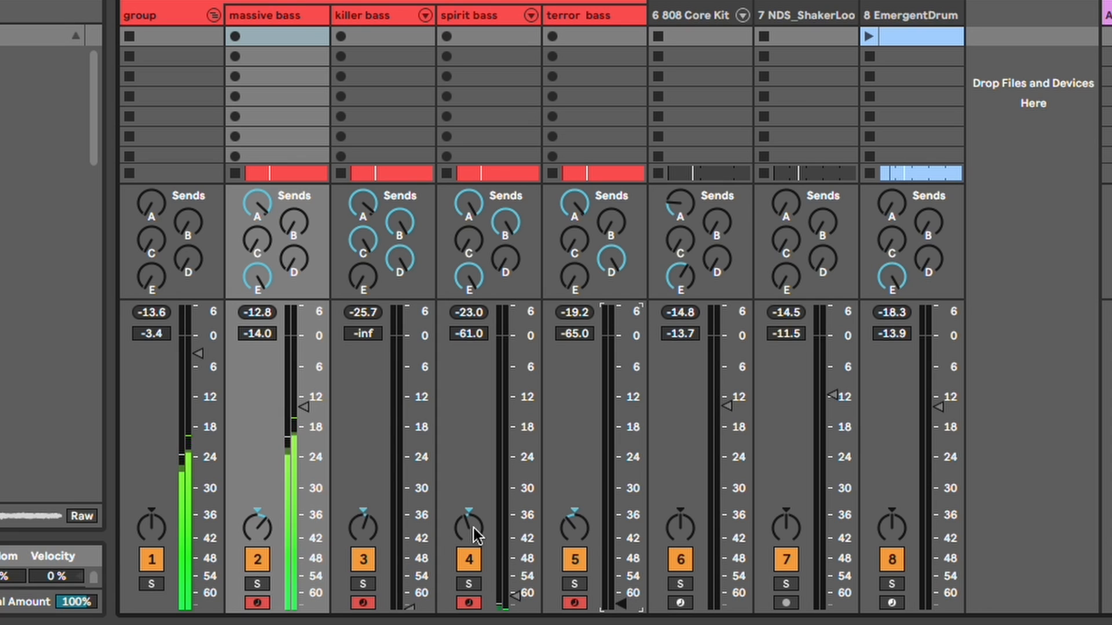
# Step: Bring in killer bass at -10.0 dB, spirit bass at -19.0 dB and terror bass at -14.7 dB while auditioning, and stop playback
pyautogui.moveTo(410, 605); pyautogui.dragTo(407, 385)
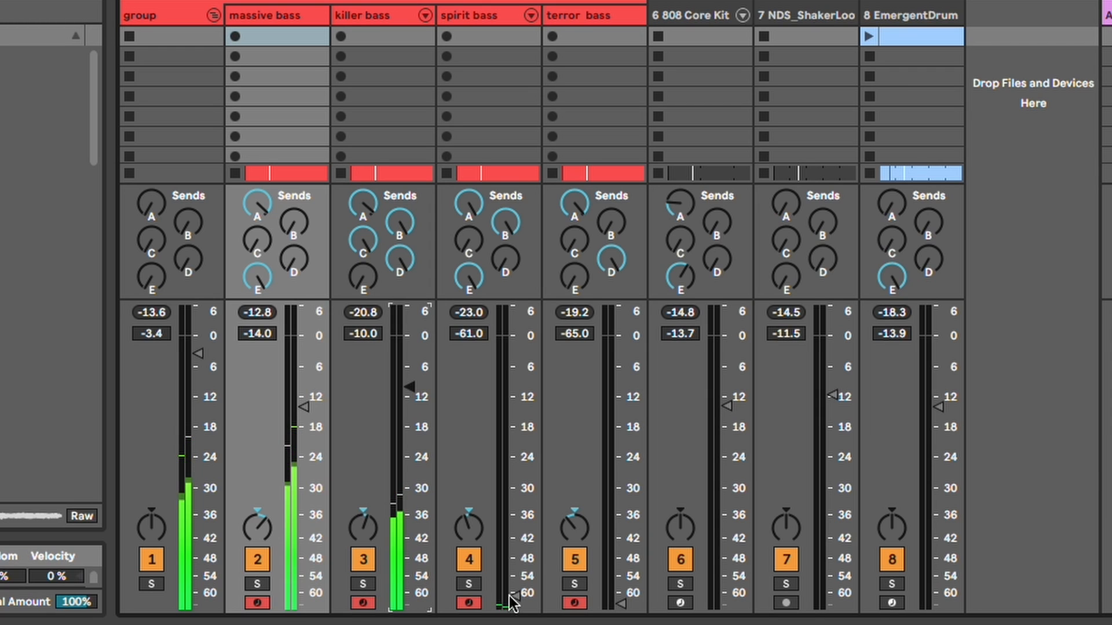
pyautogui.moveTo(513, 594); pyautogui.dragTo(506, 441)
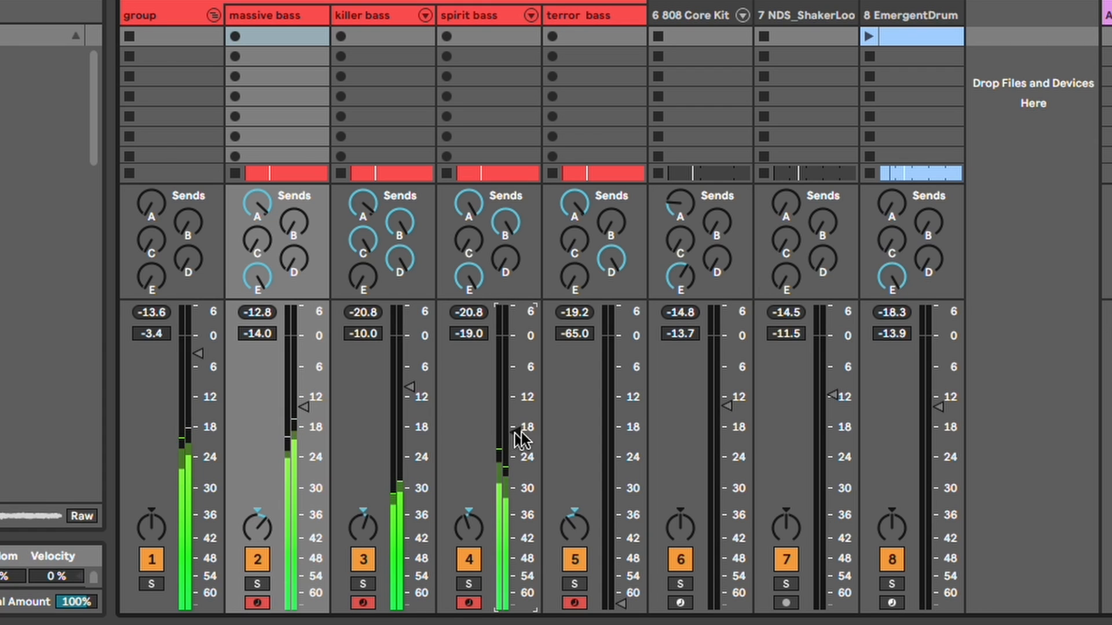
pyautogui.moveTo(620, 604); pyautogui.dragTo(620, 410)
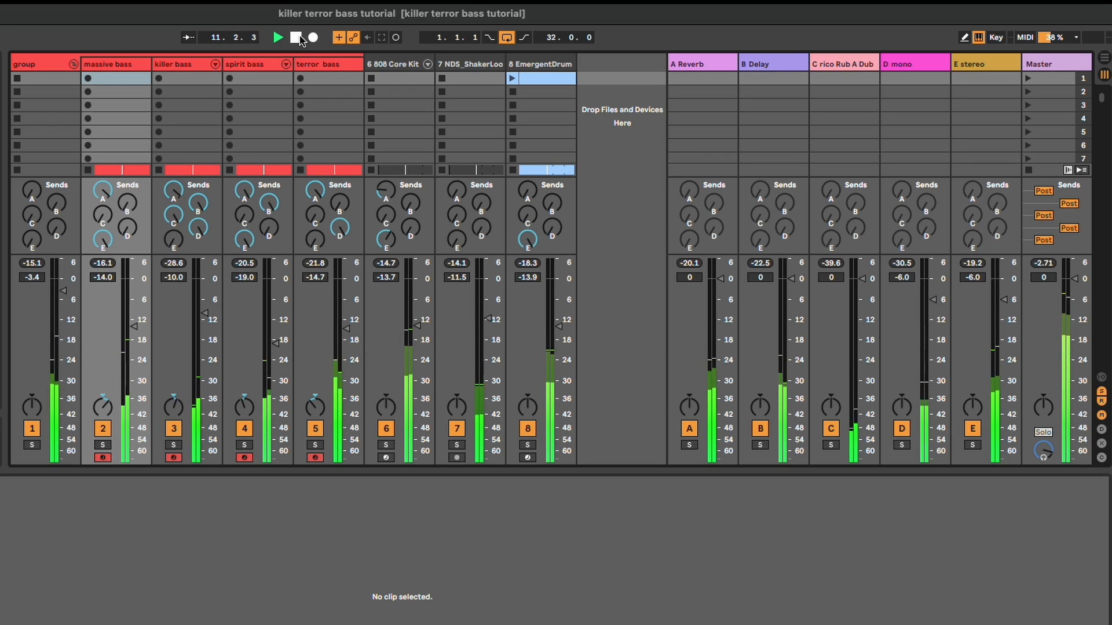
pyautogui.click(297, 38)
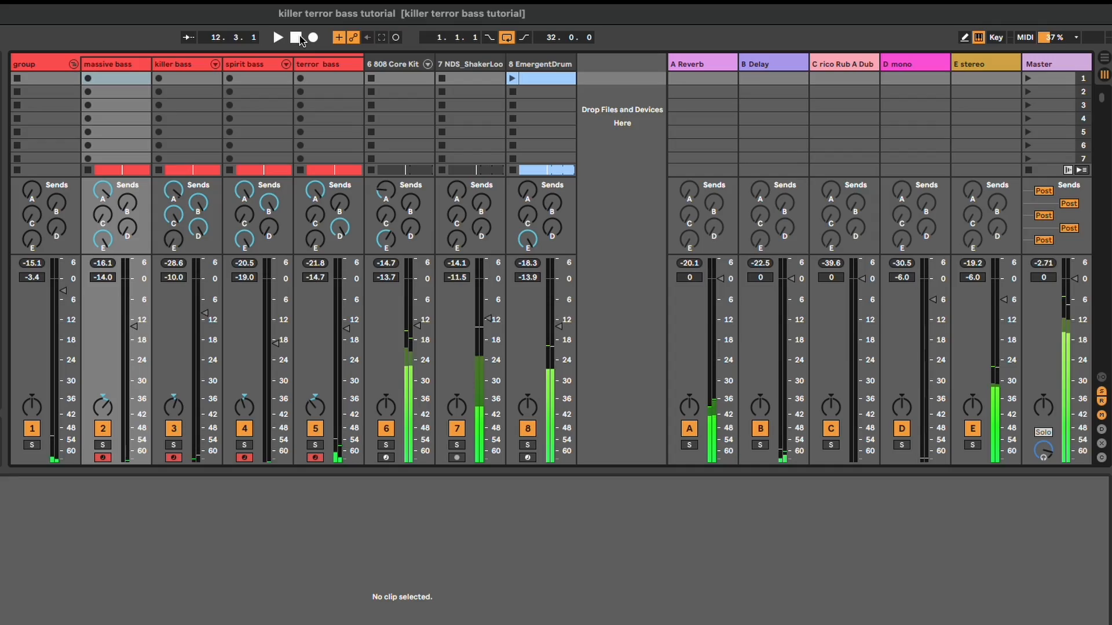